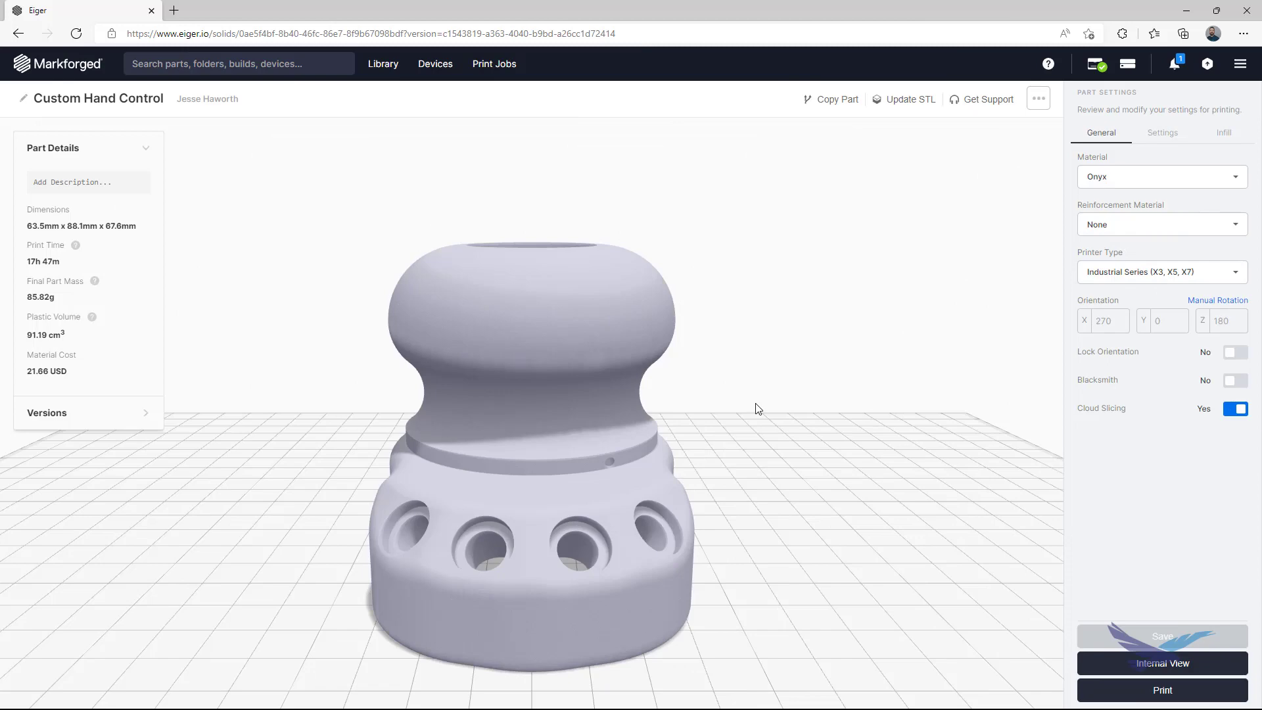
- Show the part's settings, flip it onto a face, then set it back on its original base
{"action": "left_click_drag", "start_coordinate": [756, 408], "coordinate": [838, 428]}
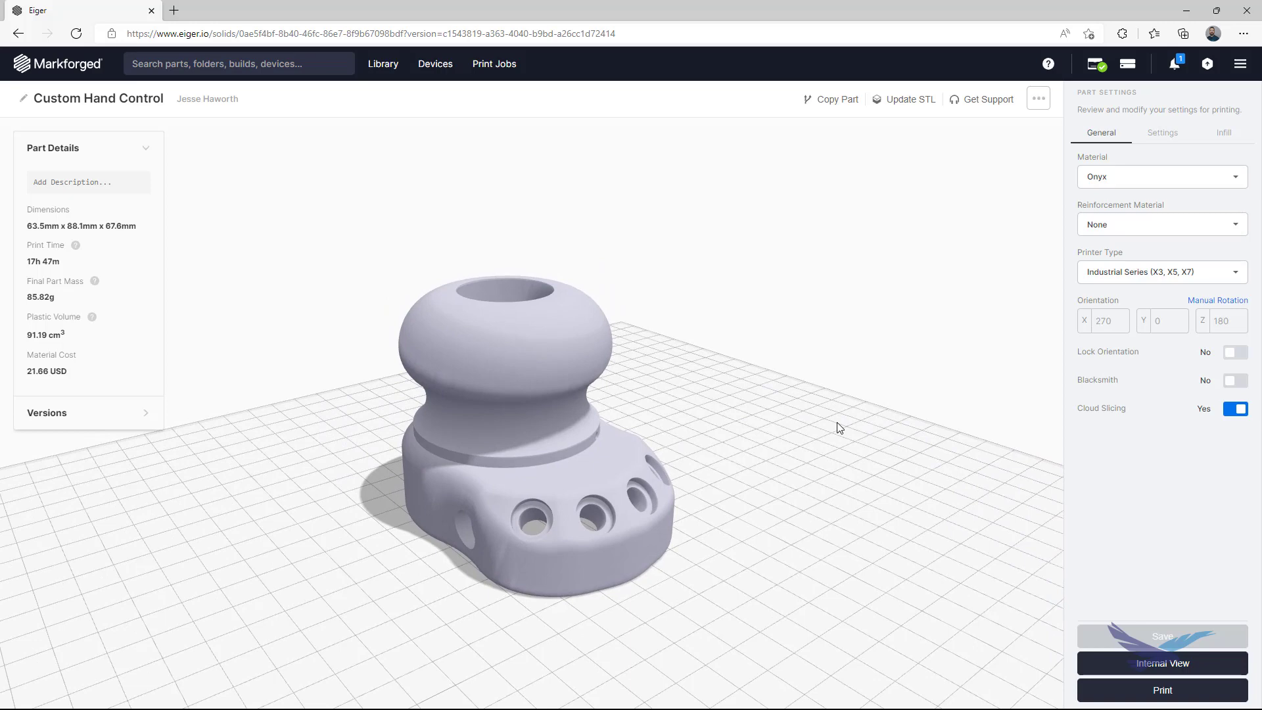
{"action": "left_click", "coordinate": [1157, 140]}
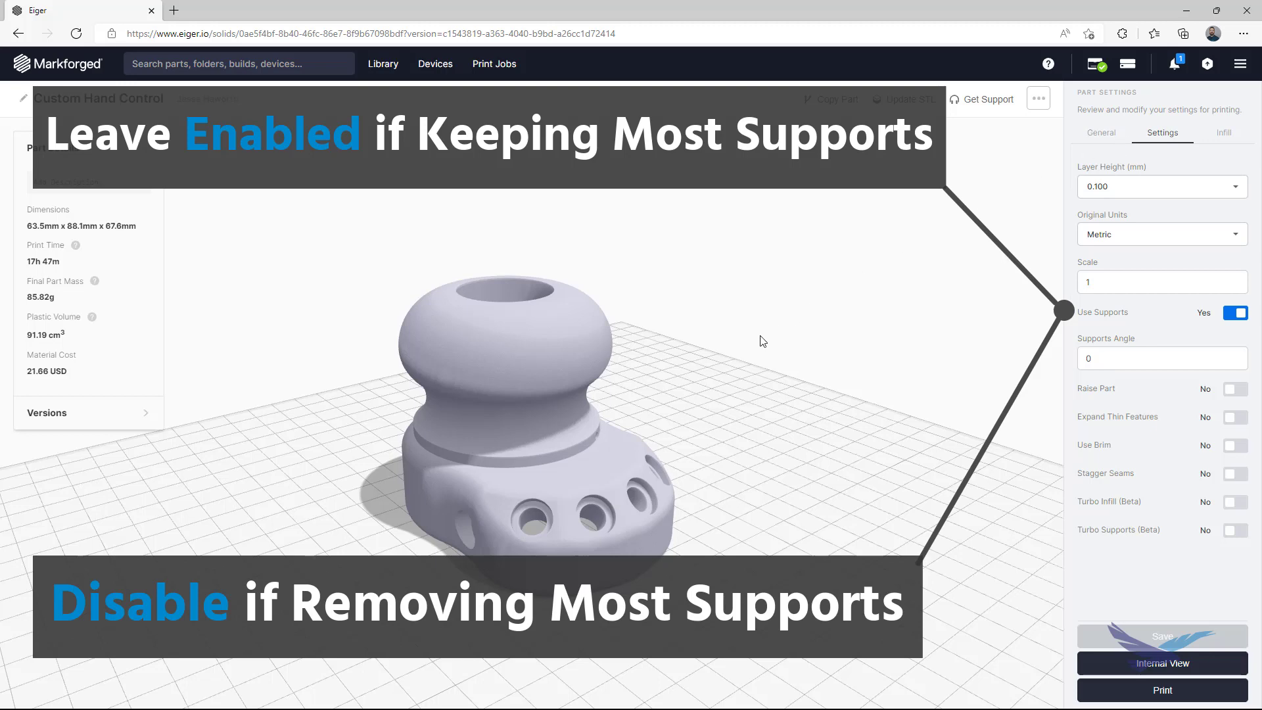
{"action": "left_click", "coordinate": [631, 446]}
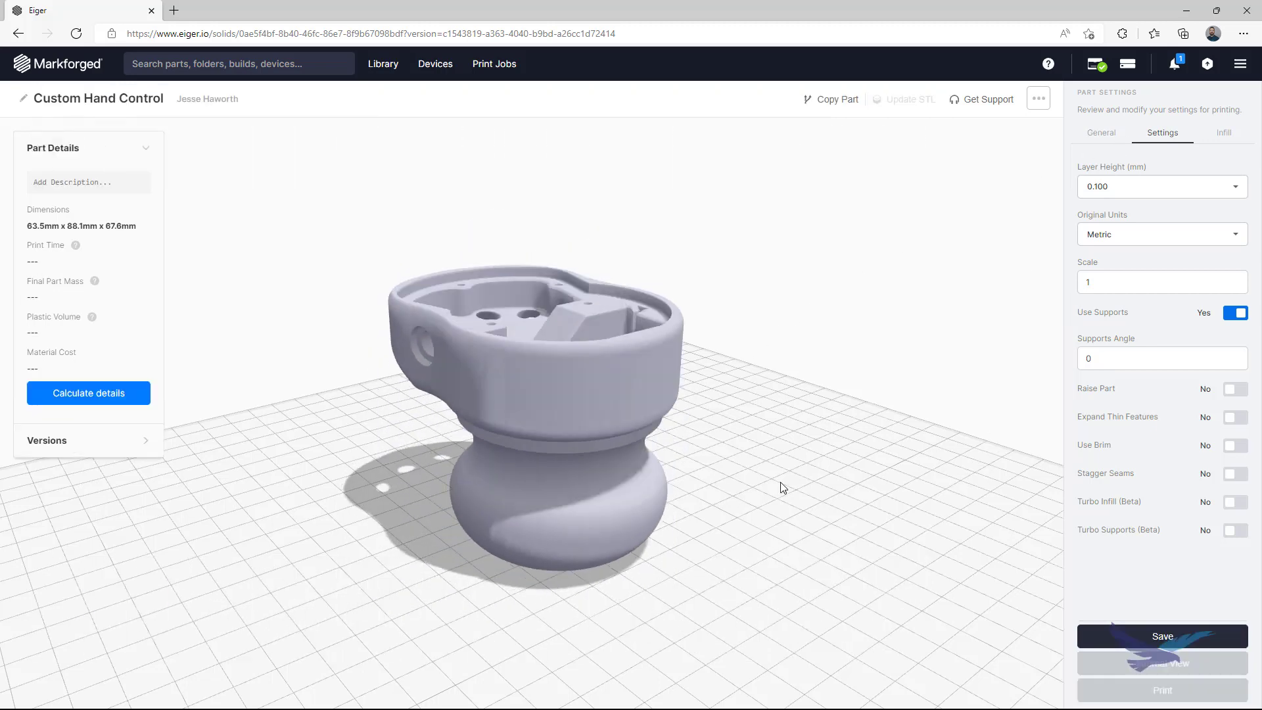
{"action": "left_click_drag", "start_coordinate": [776, 479], "coordinate": [826, 538]}
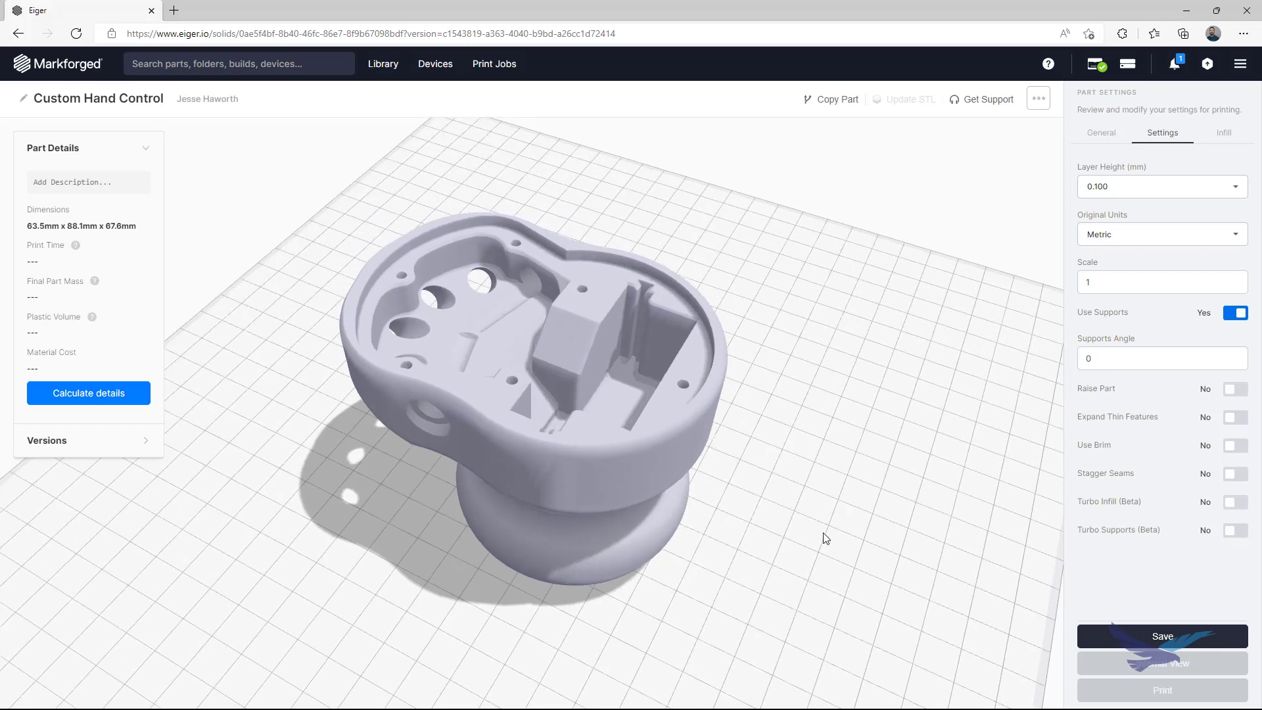
{"action": "left_click", "coordinate": [607, 307]}
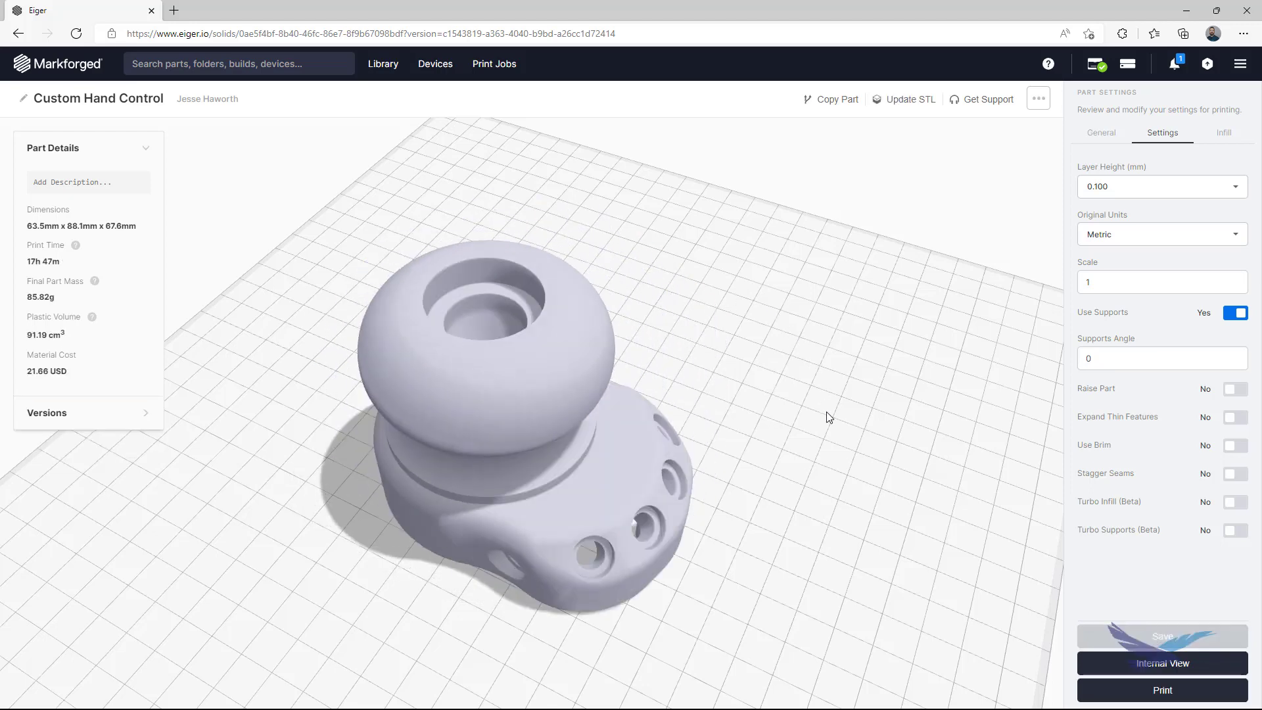
{"action": "left_click_drag", "start_coordinate": [794, 389], "coordinate": [758, 363]}
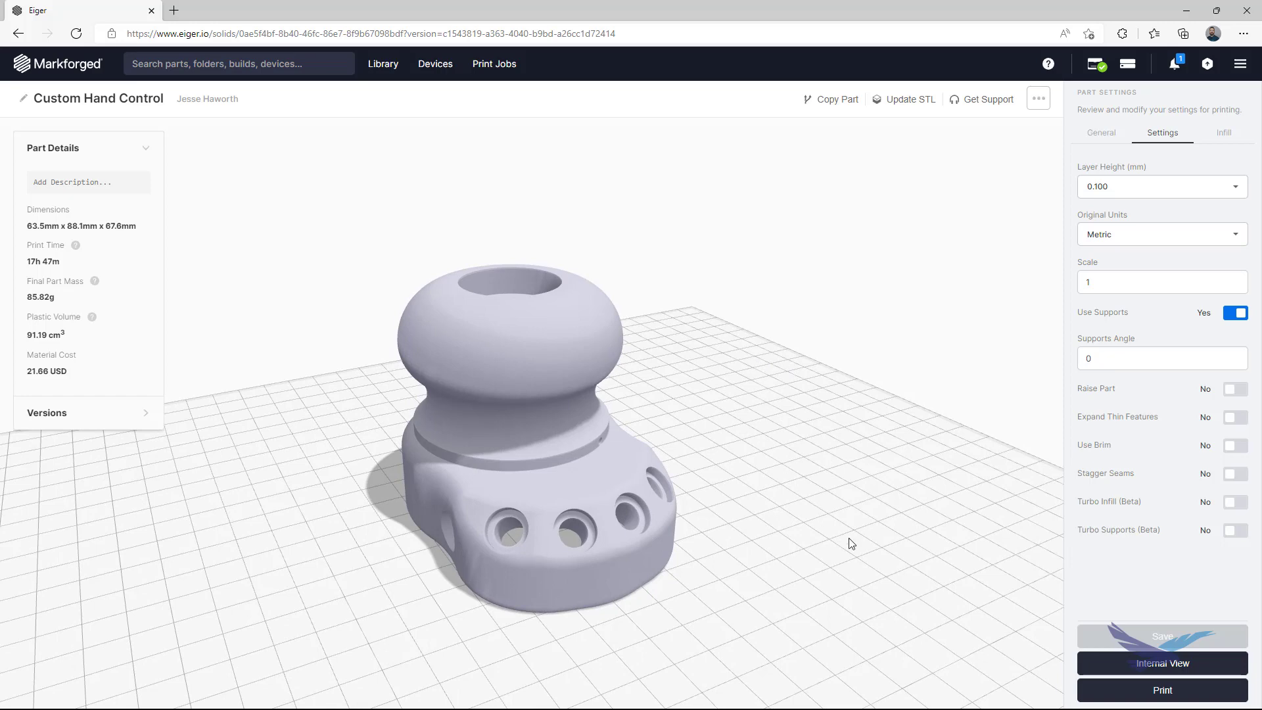
- In the internal view, compare part and support displays, ending with supports solid and part translucent
{"action": "left_click", "coordinate": [1140, 668]}
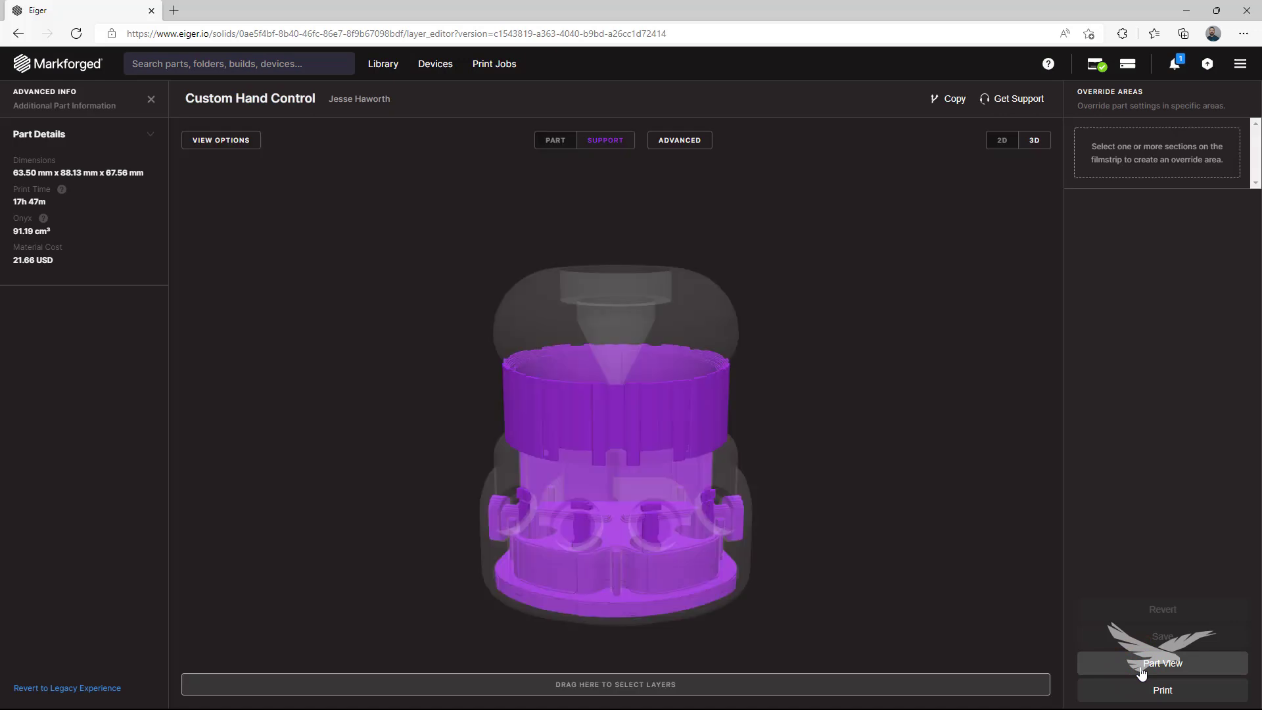
{"action": "left_click", "coordinate": [553, 146]}
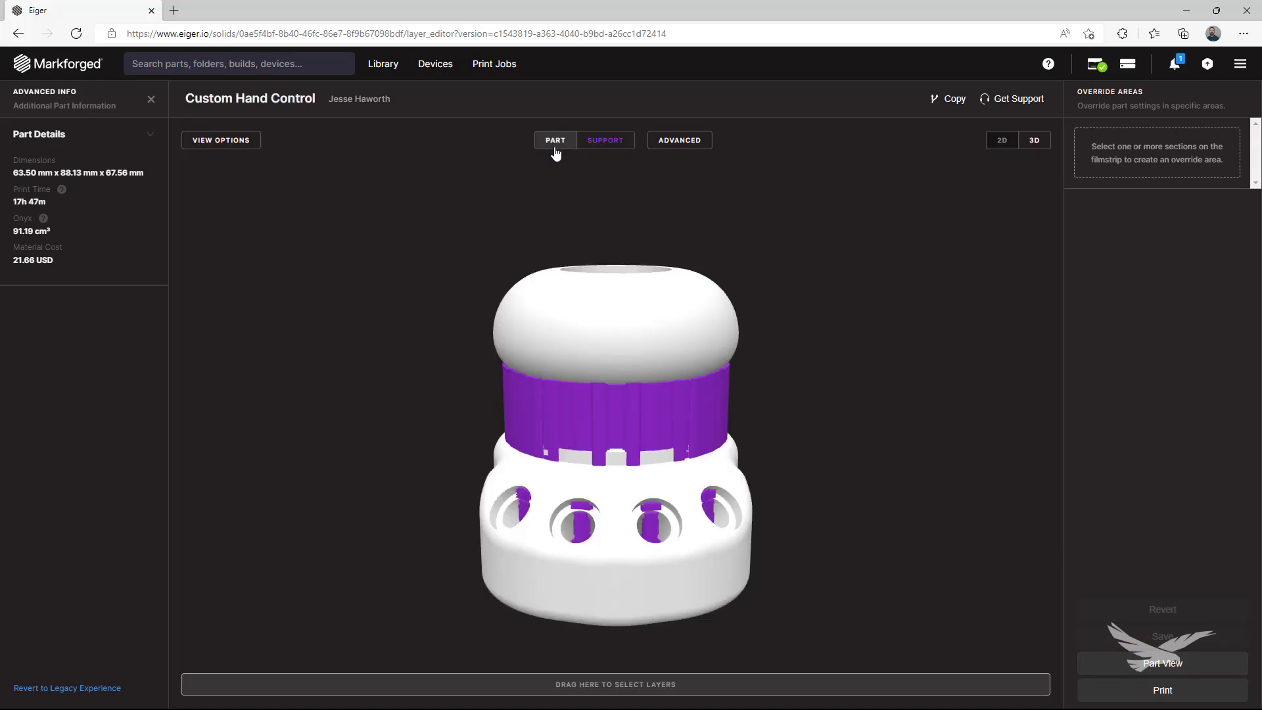
{"action": "left_click", "coordinate": [601, 151]}
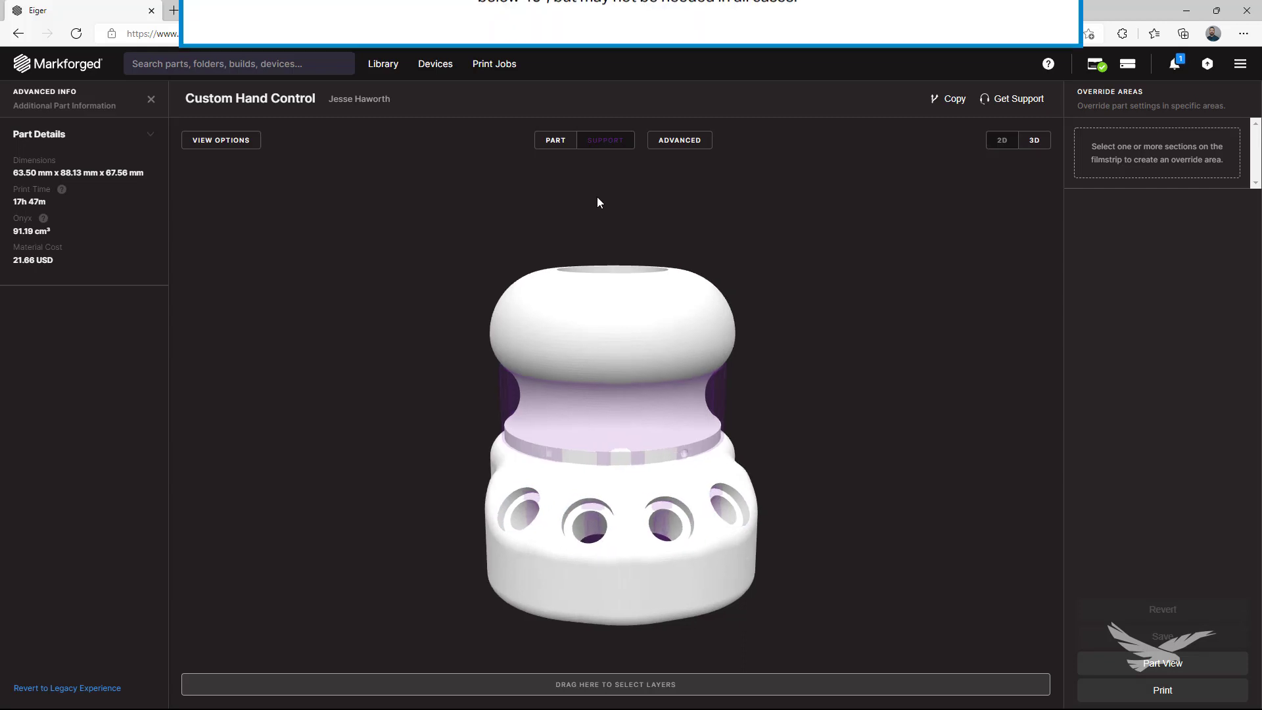
{"action": "left_click_drag", "start_coordinate": [598, 195], "coordinate": [664, 199]}
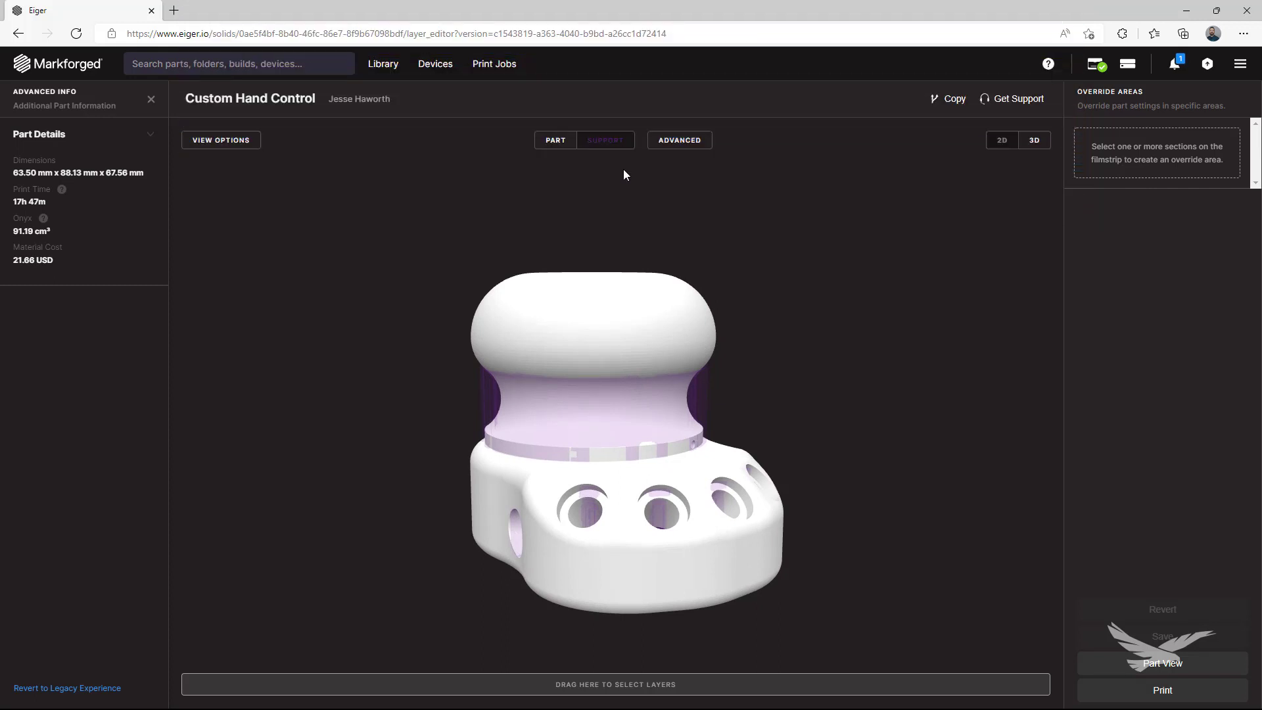
{"action": "left_click", "coordinate": [603, 141]}
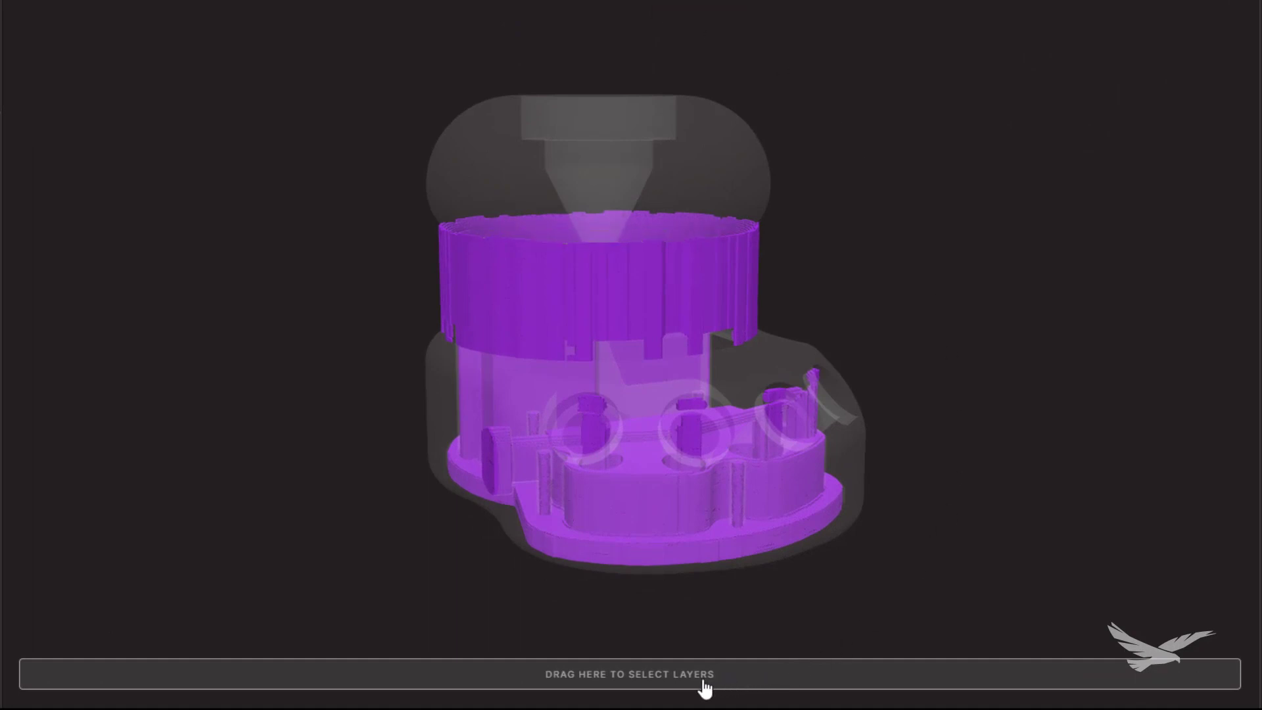
- Select the 130 layers from 37.70 to 50.70 mm and add a No Support override
{"action": "left_click_drag", "start_coordinate": [704, 682], "coordinate": [935, 696]}
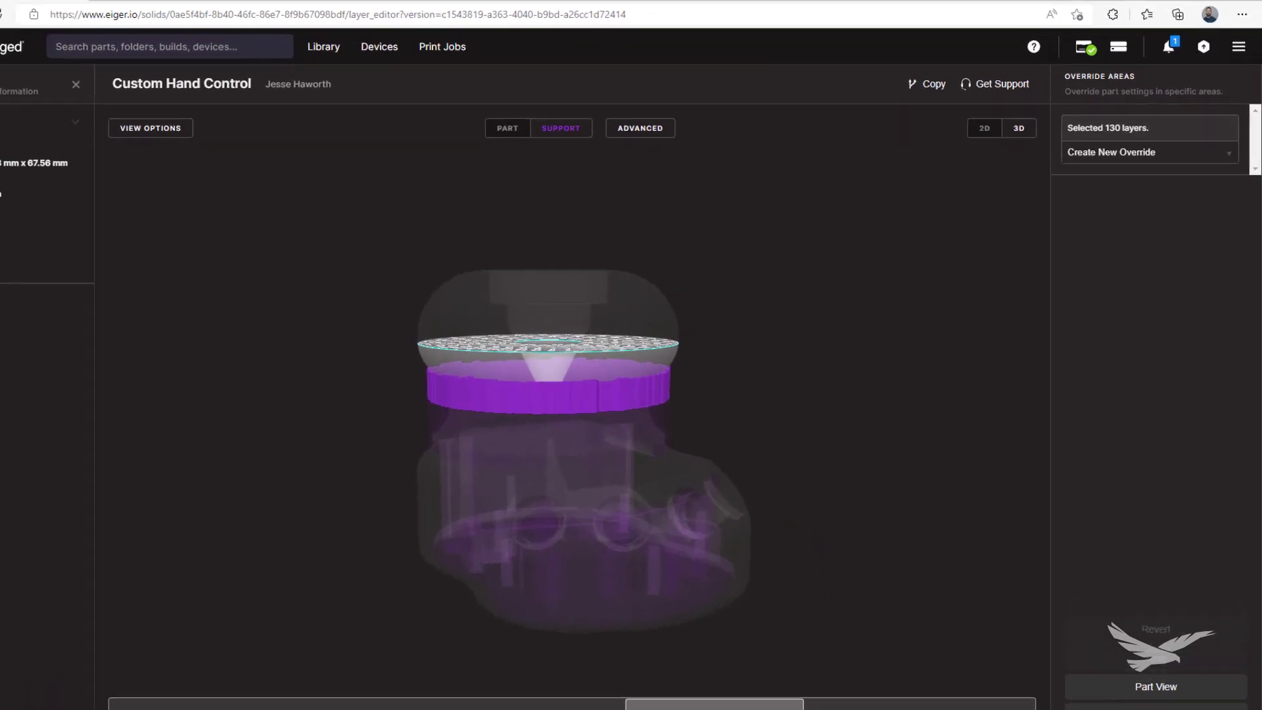
{"action": "left_click", "coordinate": [1151, 155]}
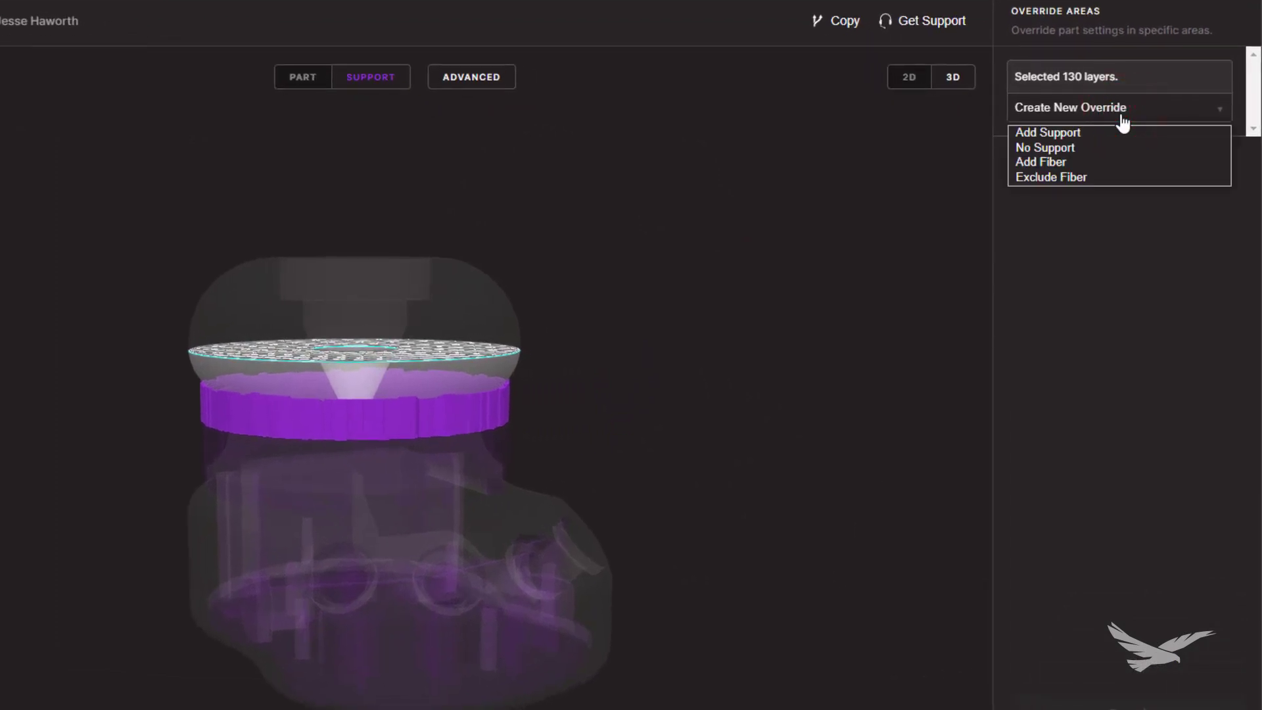
{"action": "left_click", "coordinate": [1074, 147]}
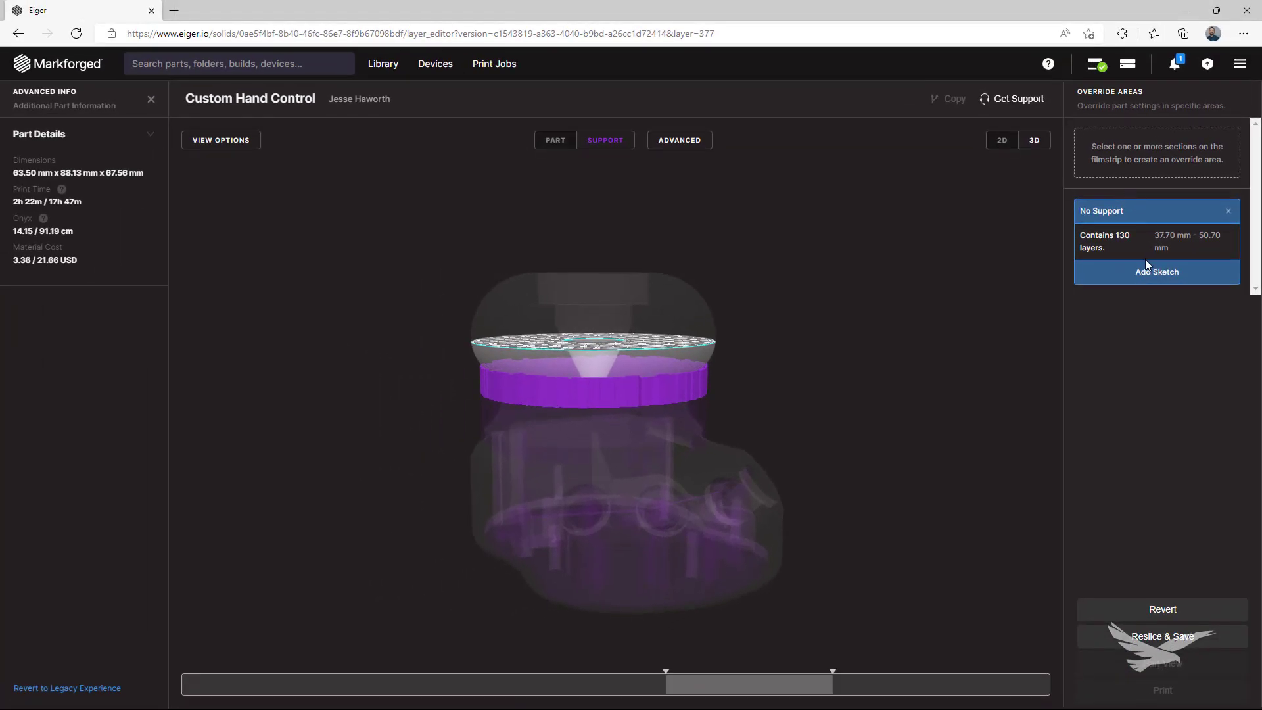
- Sketch a centre circle enclosing the whole layer outline as the override area and finish it
{"action": "left_click", "coordinate": [1139, 278]}
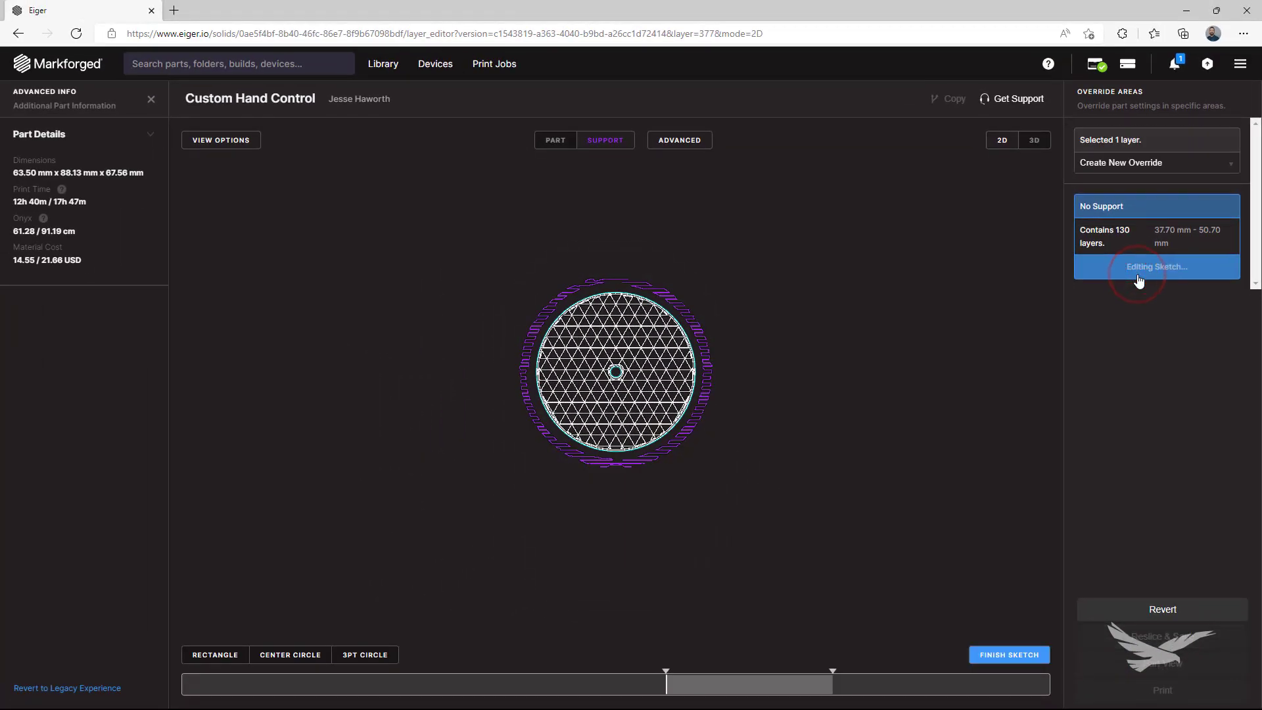
{"action": "scroll", "coordinate": [723, 338], "scroll_direction": "up", "scroll_amount": 3}
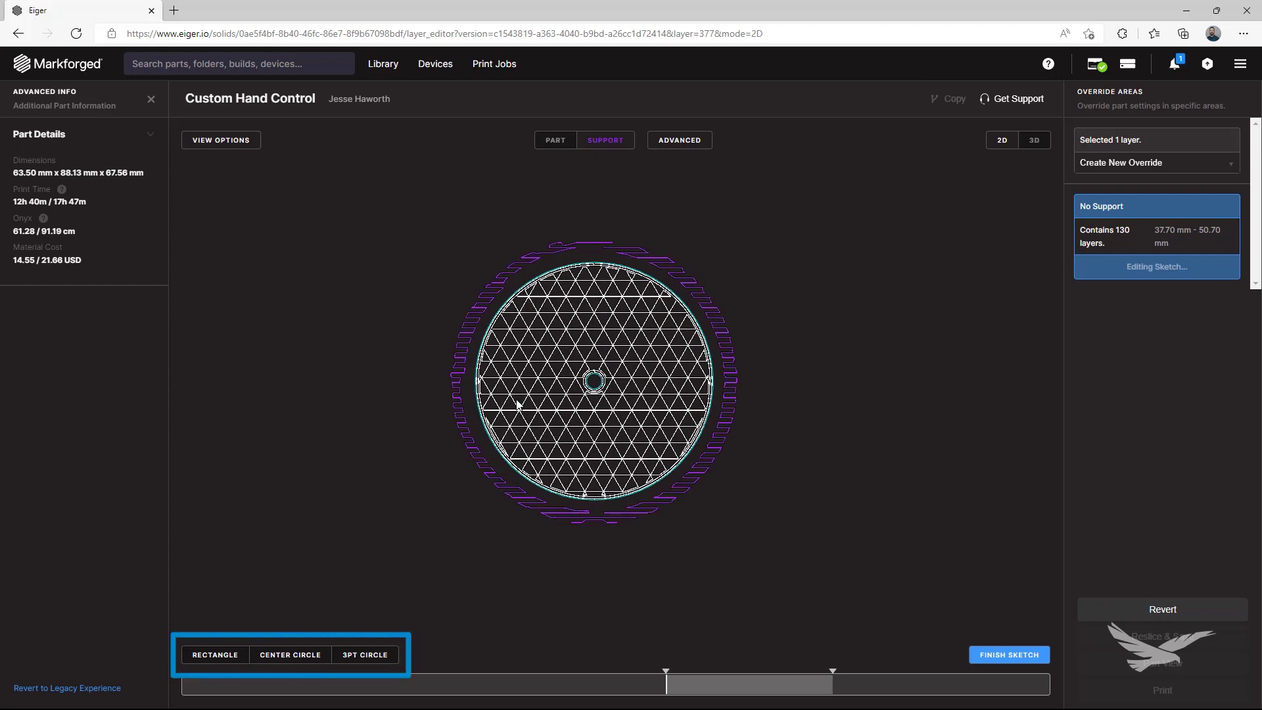
{"action": "left_click", "coordinate": [303, 659]}
{"action": "mouse_move", "coordinate": [593, 381]}
{"action": "left_mouse_down"}
{"action": "mouse_move", "coordinate": [401, 211]}
{"action": "mouse_move", "coordinate": [456, 256]}
{"action": "left_mouse_up"}
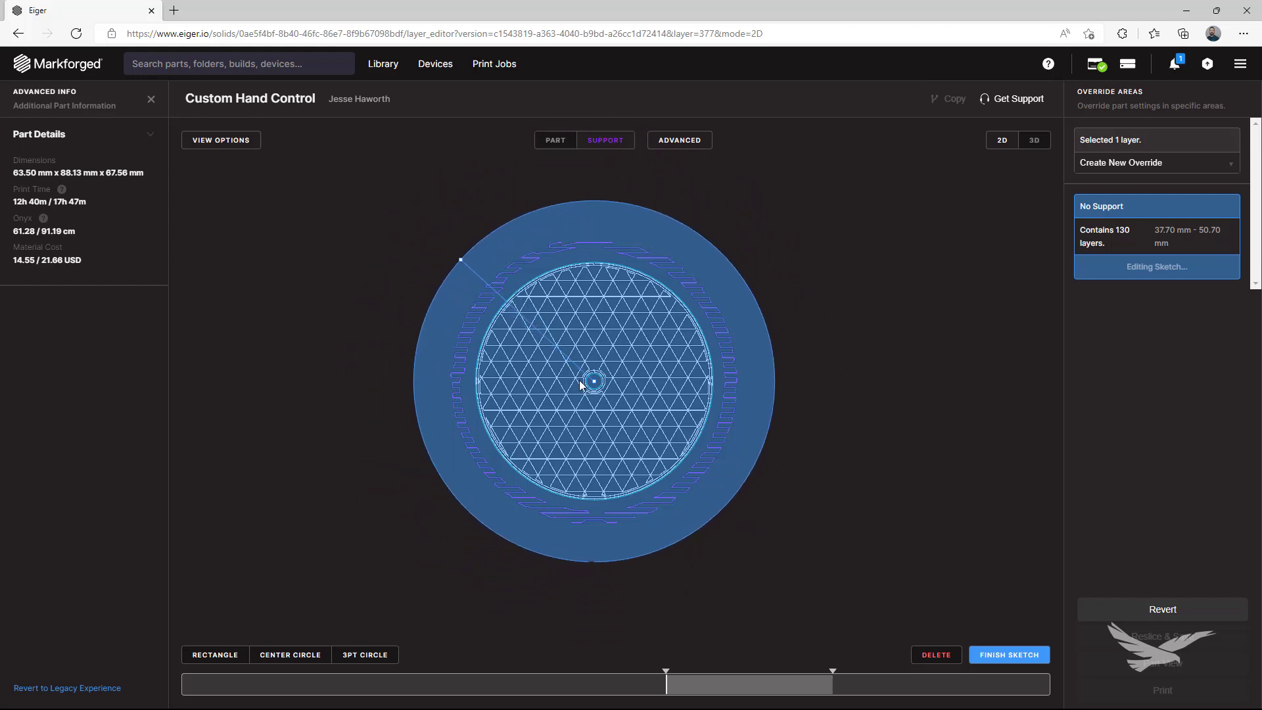
{"action": "mouse_move", "coordinate": [618, 387]}
{"action": "left_mouse_down"}
{"action": "mouse_move", "coordinate": [783, 420]}
{"action": "mouse_move", "coordinate": [446, 395]}
{"action": "mouse_move", "coordinate": [608, 394]}
{"action": "left_mouse_up"}
{"action": "left_click", "coordinate": [991, 659]}
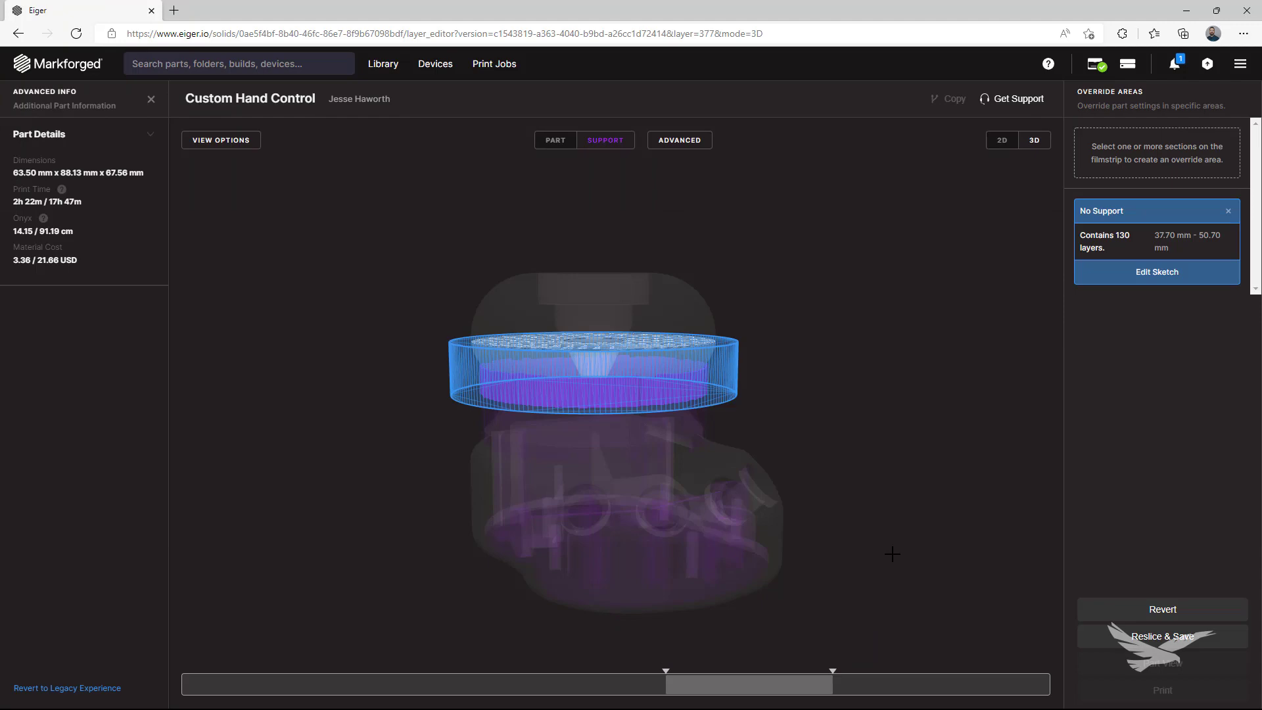
- Add a second No Support override for the 105 layers from 14.60 to 25.10 mm
{"action": "left_click", "coordinate": [892, 554]}
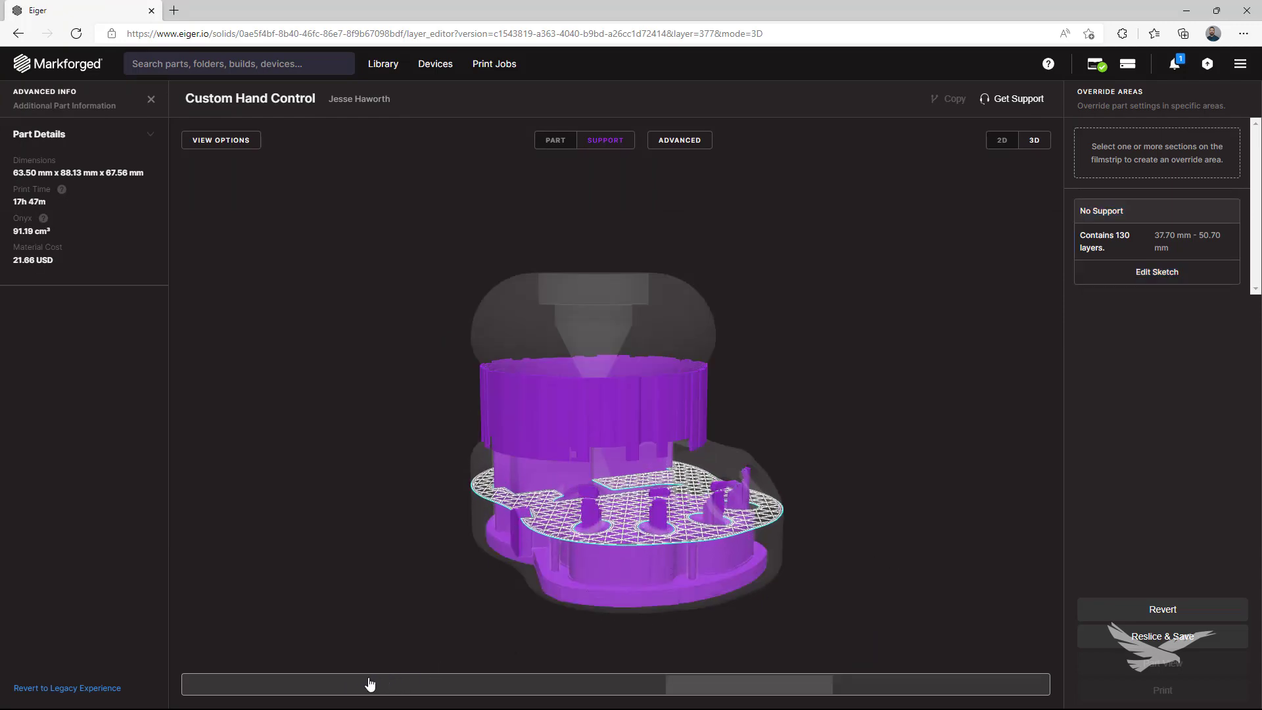
{"action": "left_click_drag", "start_coordinate": [370, 684], "coordinate": [505, 685]}
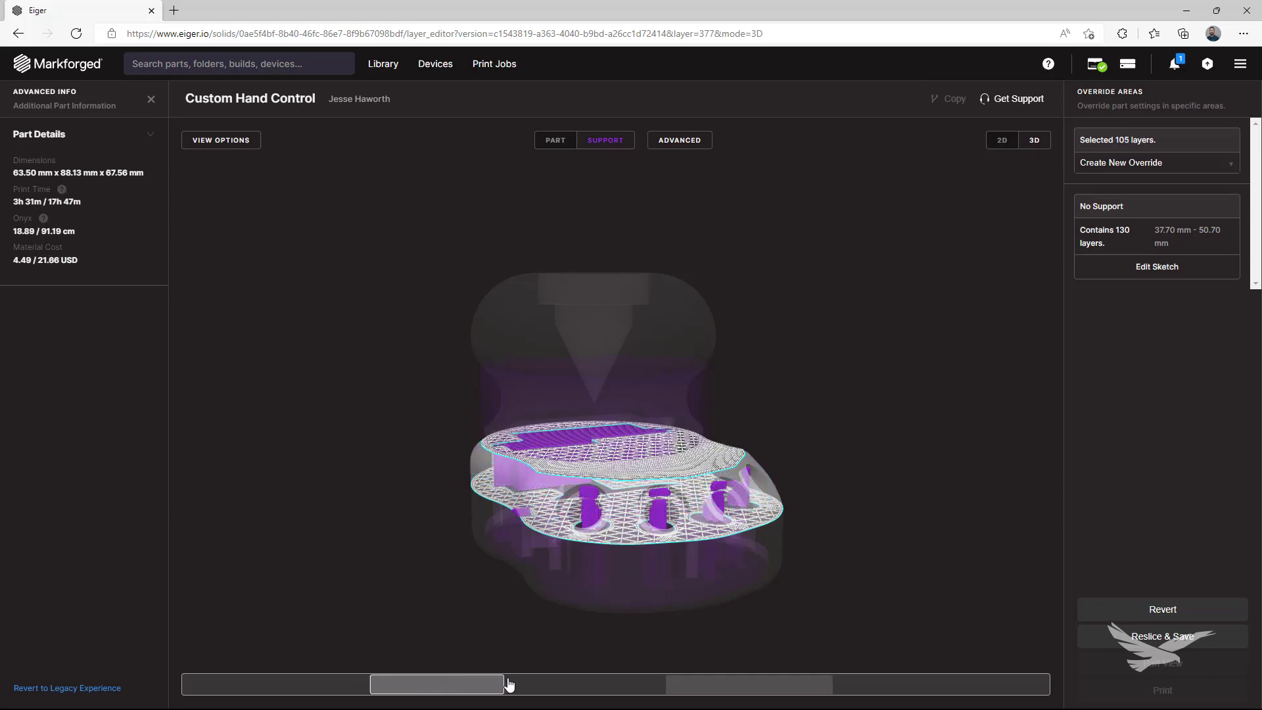
{"action": "left_click", "coordinate": [1138, 173]}
{"action": "left_click", "coordinate": [1127, 189]}
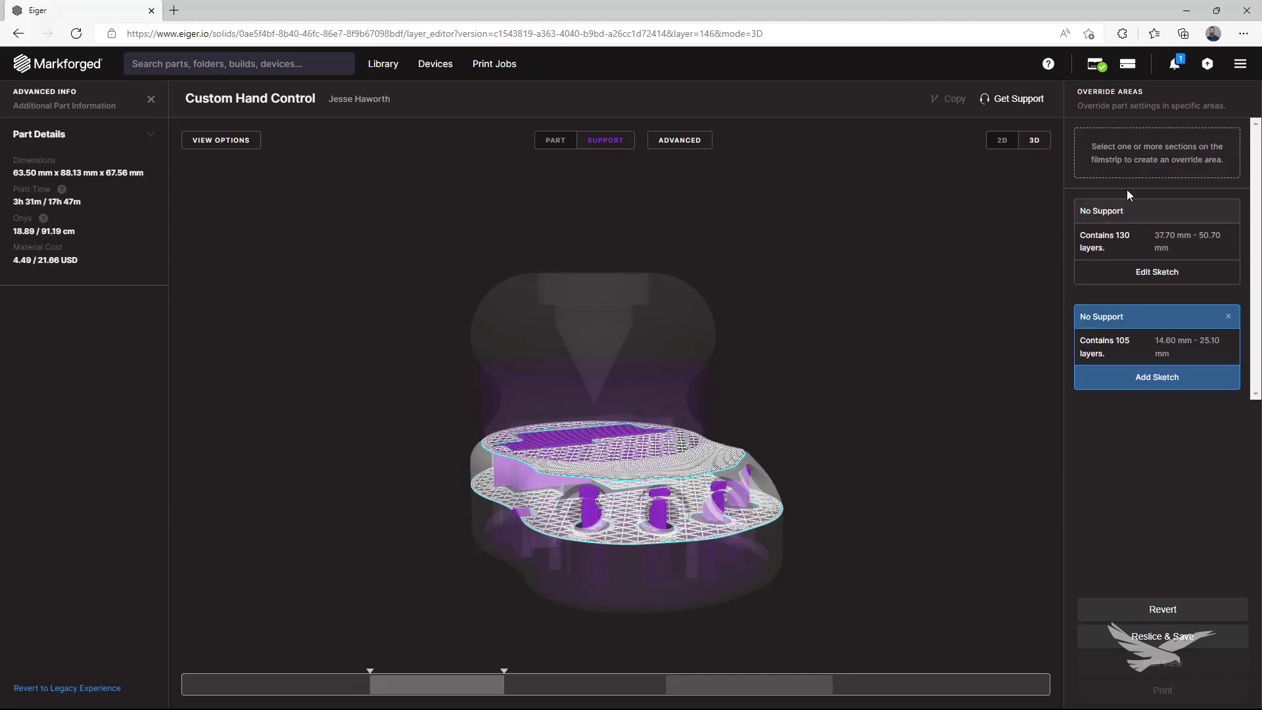
- Sketch a rectangle over the part's lower holes as the second override area
{"action": "left_click", "coordinate": [1144, 379]}
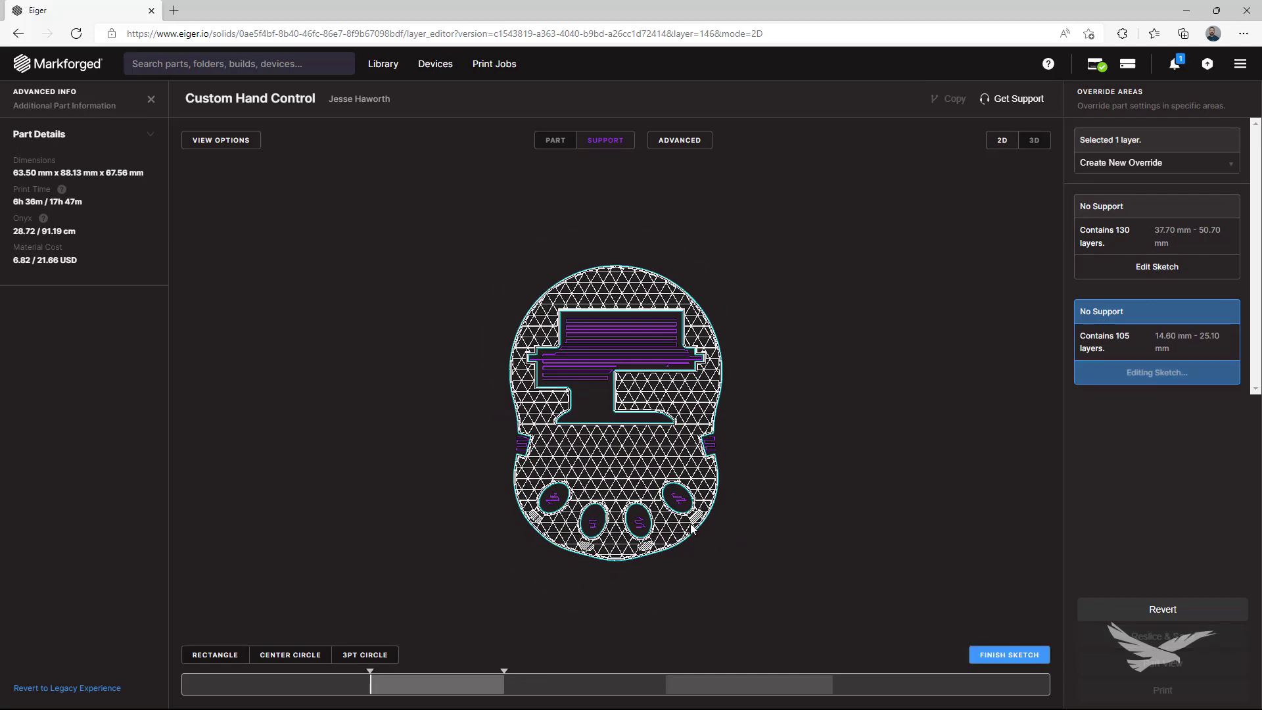
{"action": "left_click", "coordinate": [201, 660]}
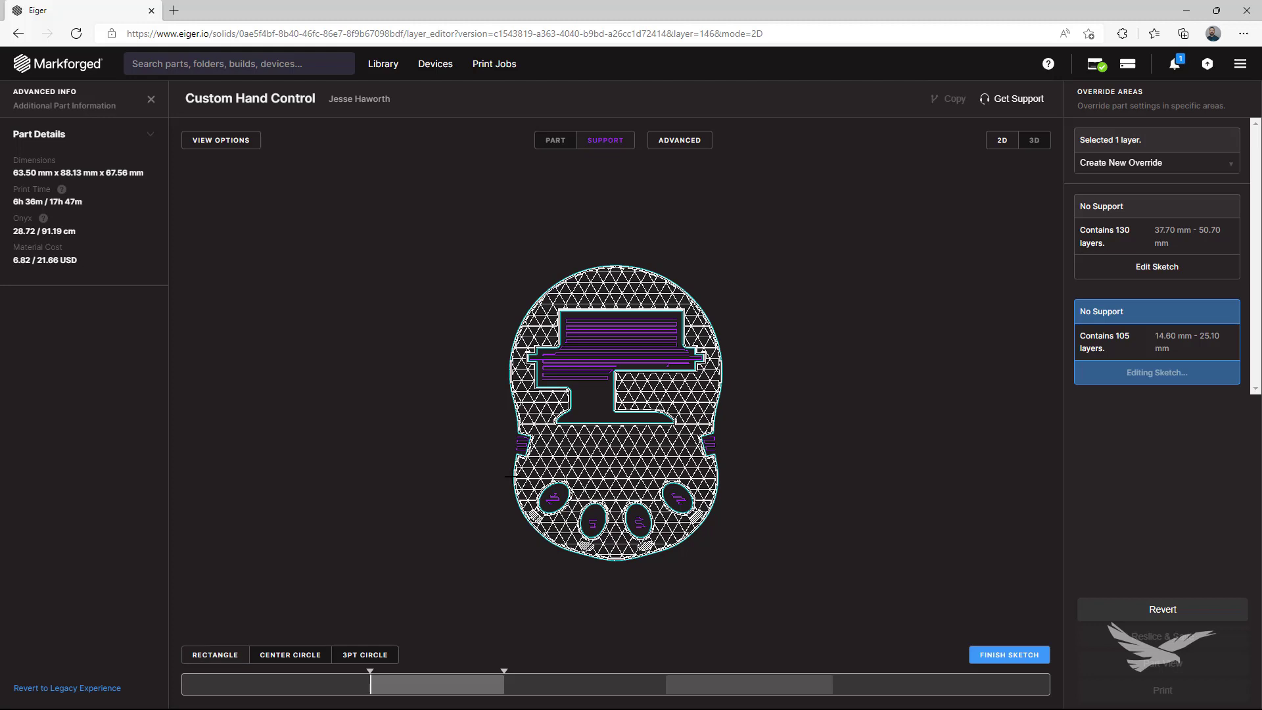
{"action": "mouse_move", "coordinate": [495, 468]}
{"action": "left_mouse_down"}
{"action": "mouse_move", "coordinate": [760, 564]}
{"action": "mouse_move", "coordinate": [737, 561]}
{"action": "left_mouse_up"}
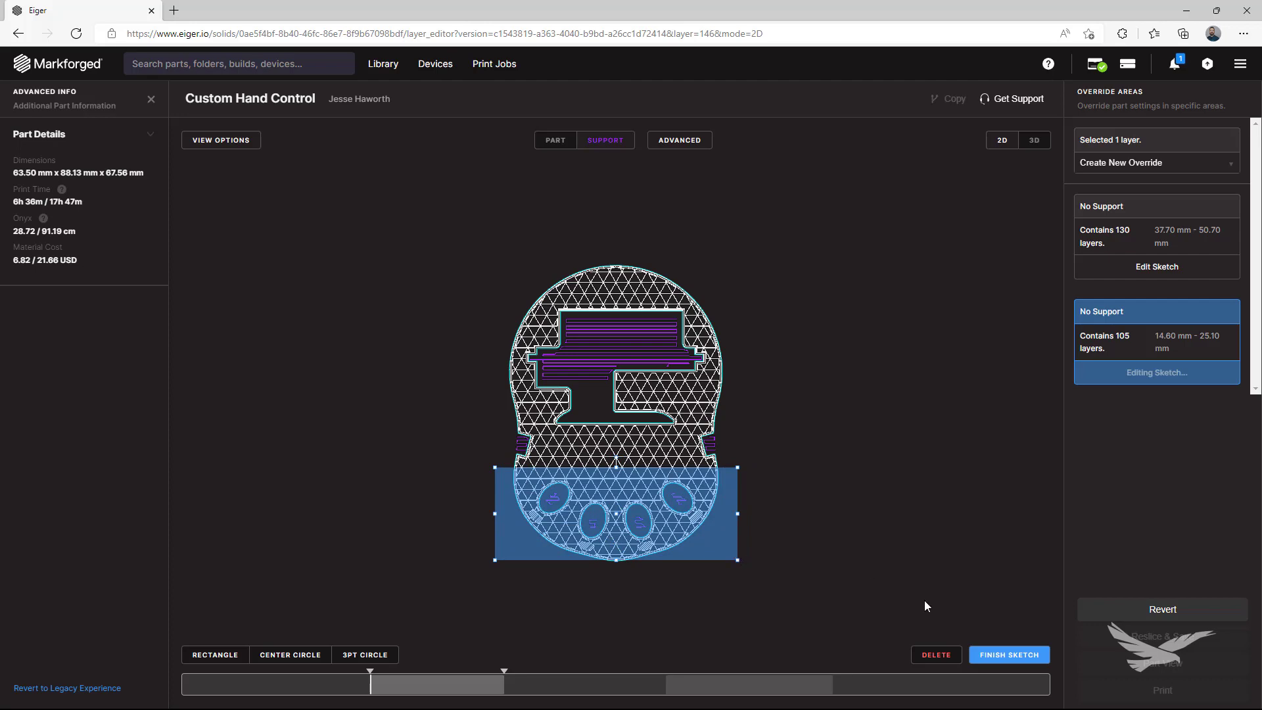
{"action": "left_click", "coordinate": [989, 656]}
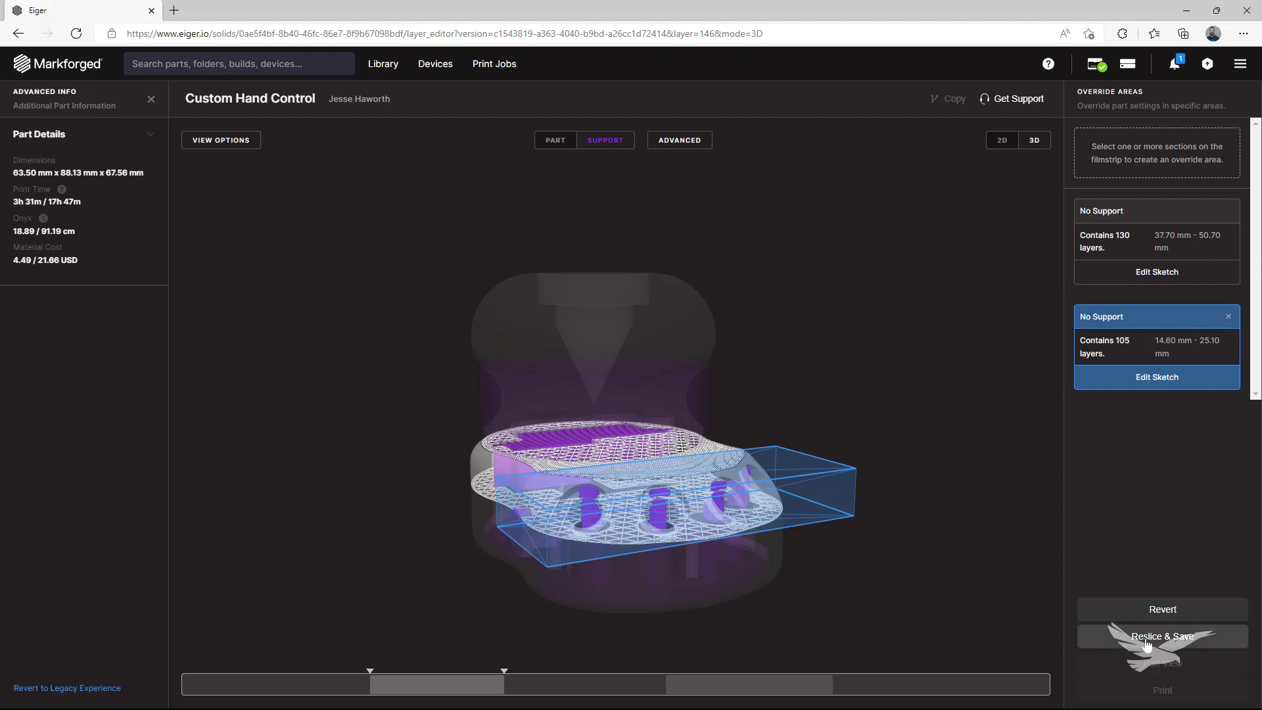
- Reslice and save with both overrides, then inspect the supports around the holes
{"action": "left_click", "coordinate": [1142, 641]}
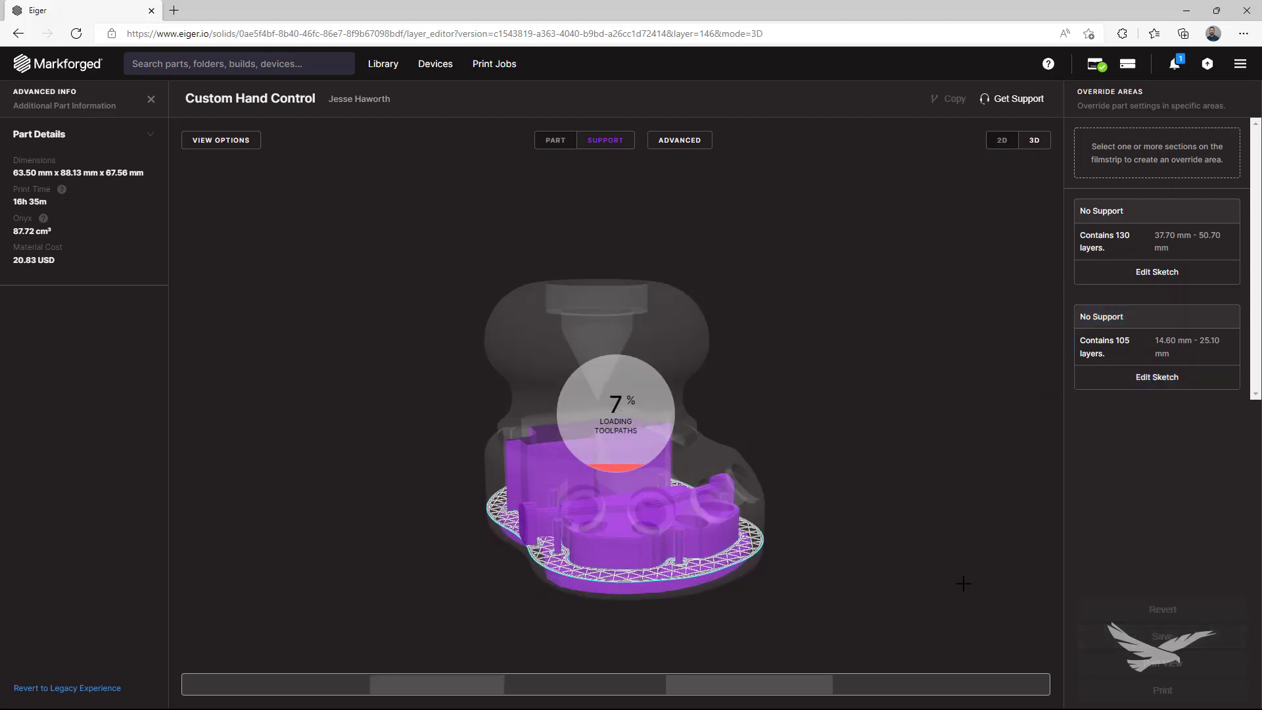
{"action": "left_click", "coordinate": [555, 140]}
{"action": "left_click_drag", "start_coordinate": [867, 399], "coordinate": [913, 407]}
{"action": "left_click", "coordinate": [604, 151]}
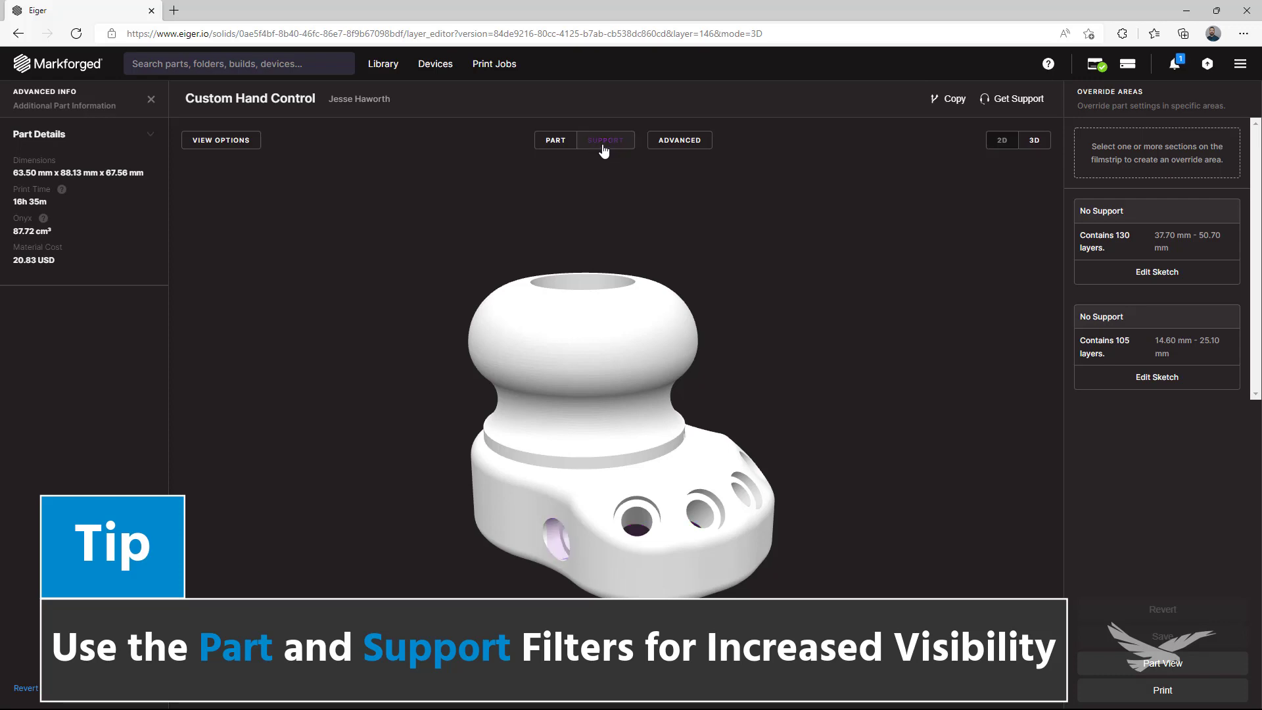
{"action": "left_click", "coordinate": [598, 154]}
{"action": "left_click", "coordinate": [598, 153]}
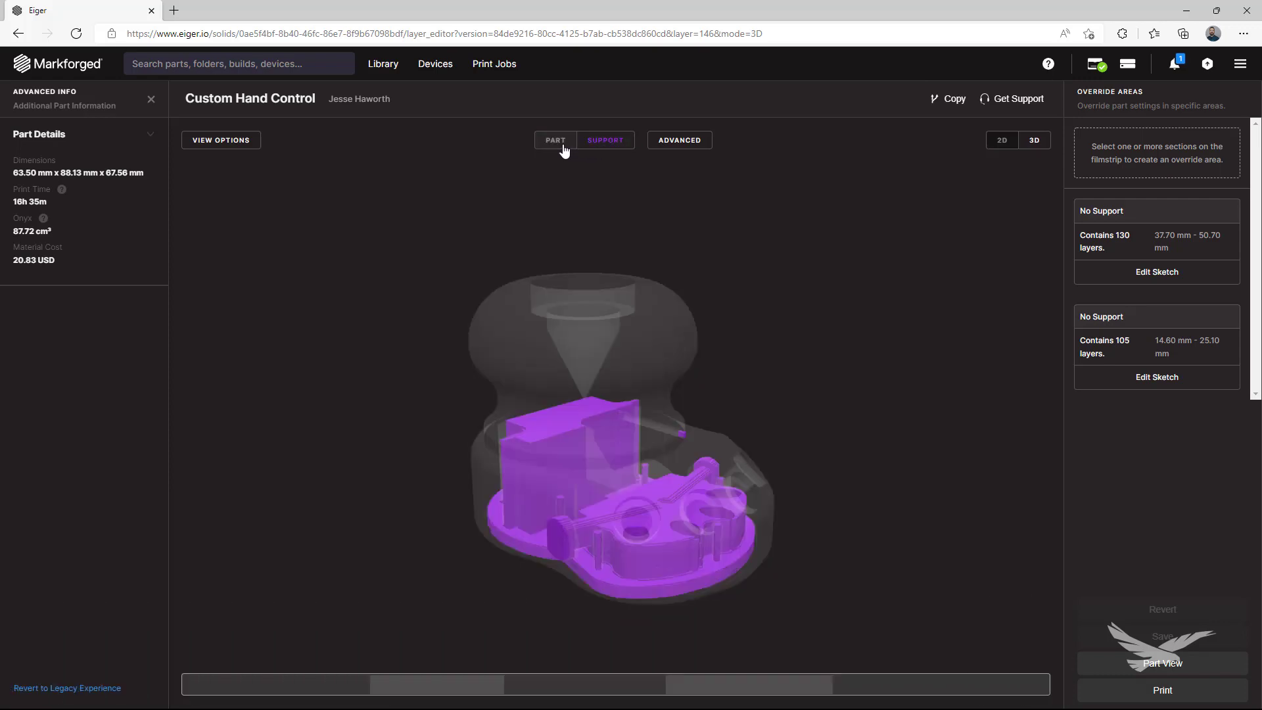
{"action": "left_click_drag", "start_coordinate": [514, 236], "coordinate": [420, 245]}
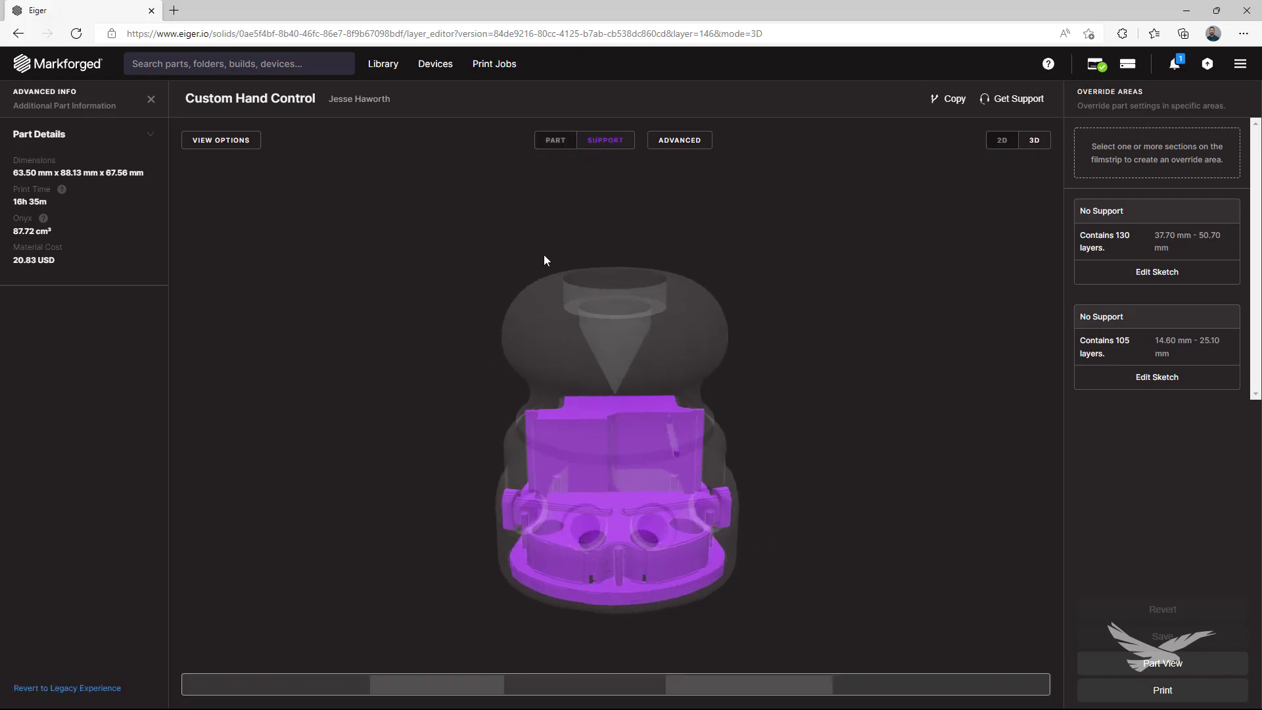
- Check layer 102 in the flat 2D view, then return to 3D
{"action": "left_click", "coordinate": [1004, 142]}
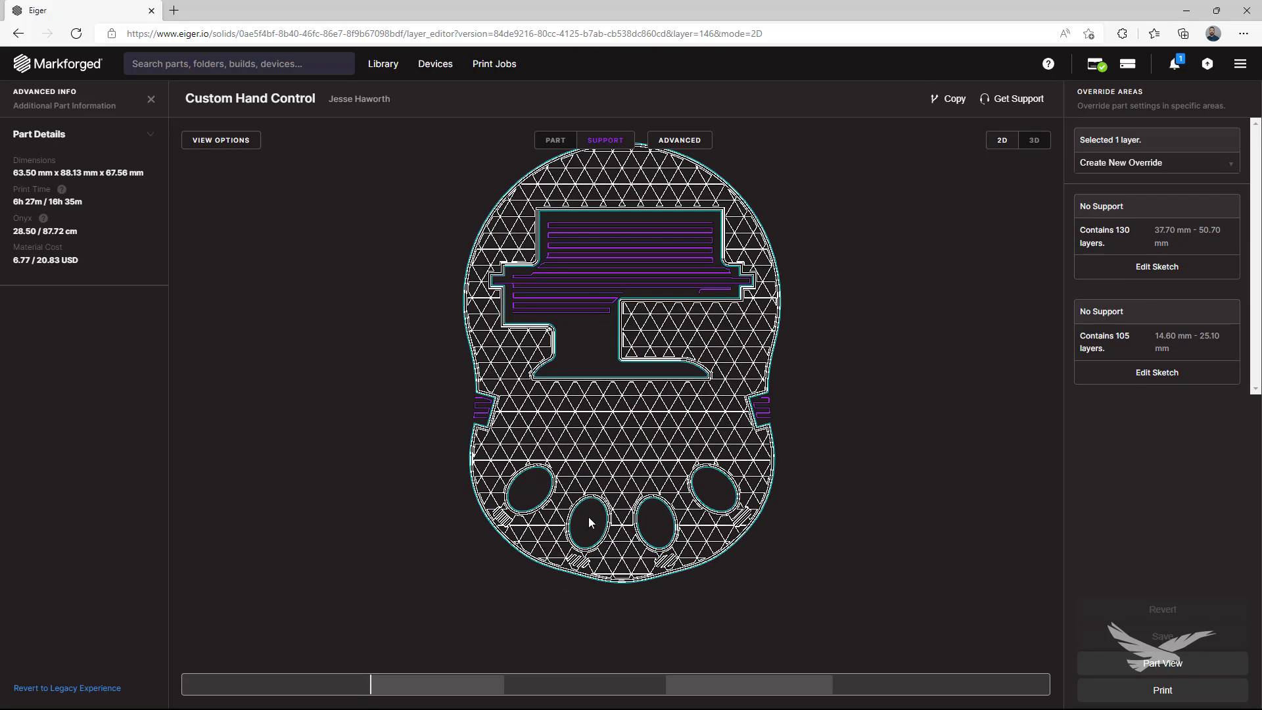
{"action": "left_click_drag", "start_coordinate": [371, 685], "coordinate": [314, 689]}
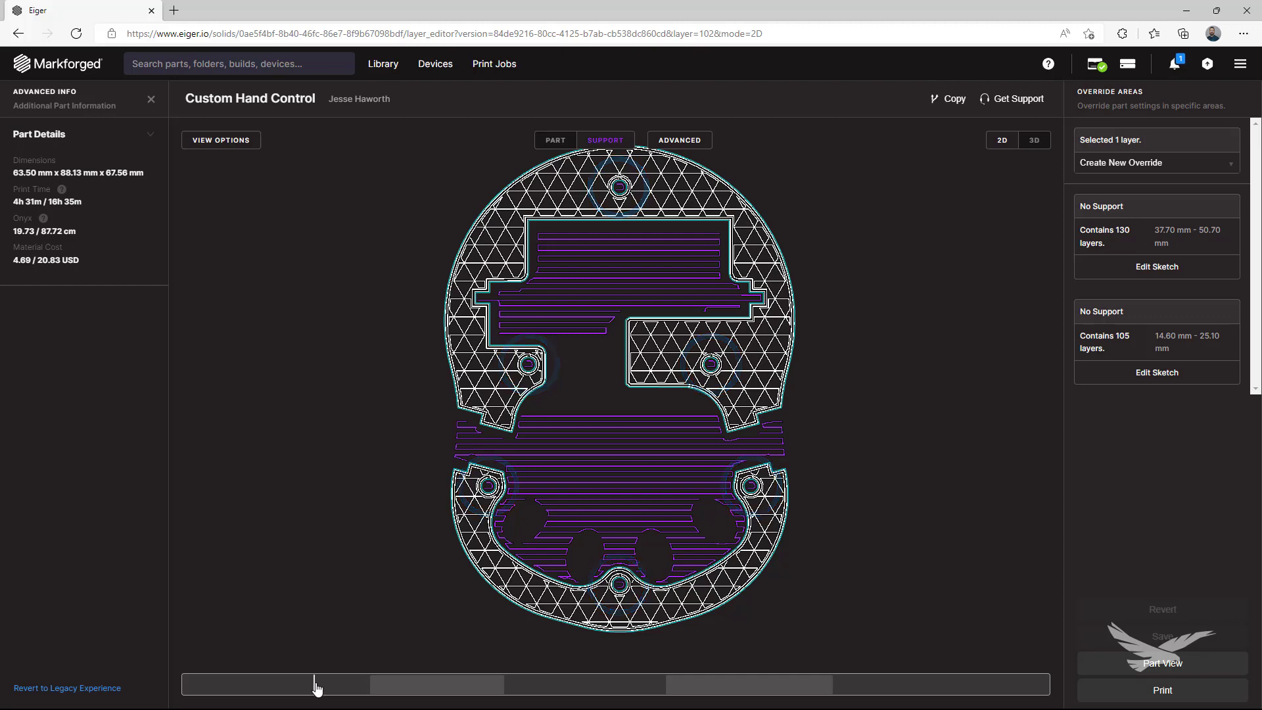
{"action": "left_click", "coordinate": [1033, 141]}
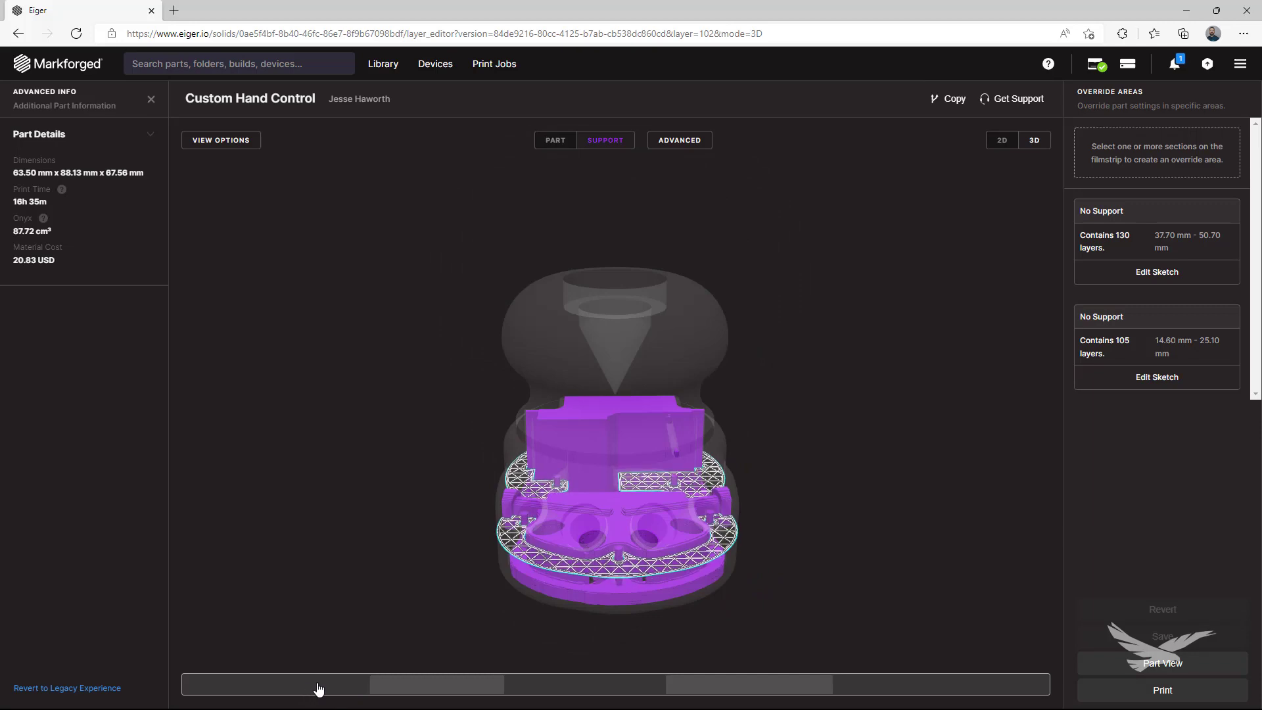
- Mark layers 10.70–13.90 mm as a No Support area and check layer 130 in 2D
{"action": "left_click_drag", "start_coordinate": [324, 687], "coordinate": [361, 688]}
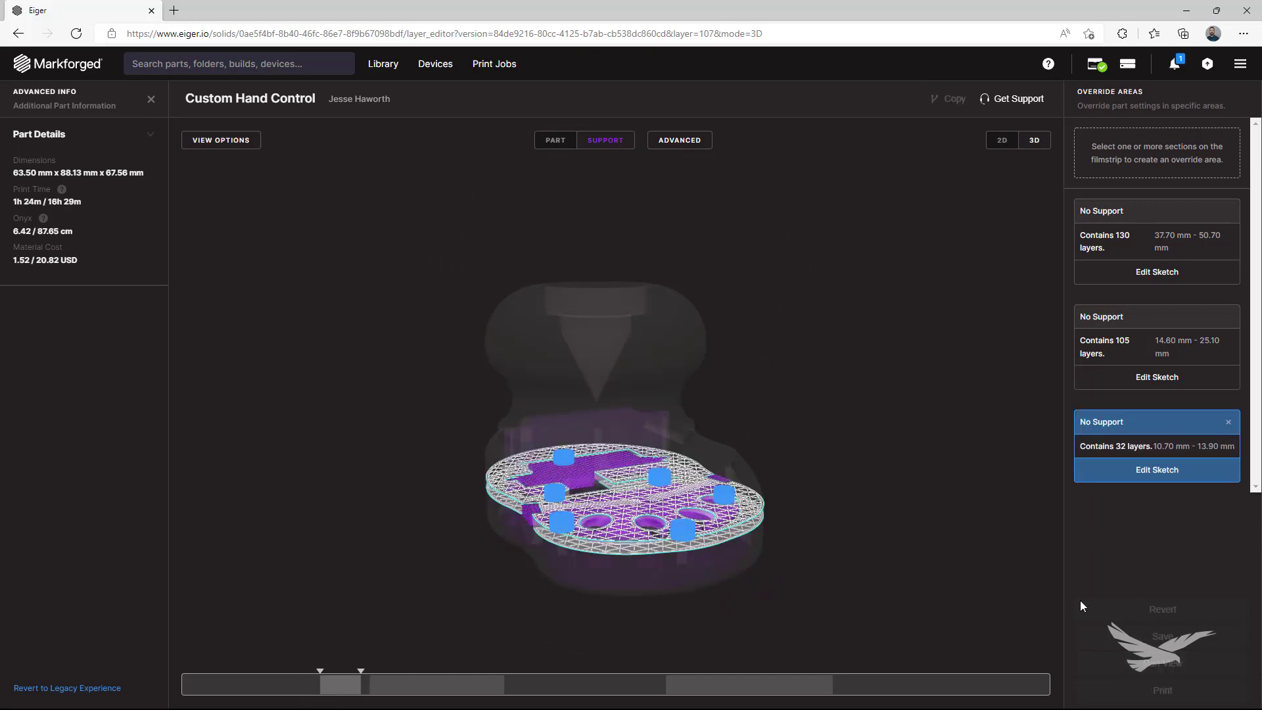
{"action": "left_click", "coordinate": [1002, 140]}
{"action": "left_click", "coordinate": [349, 684]}
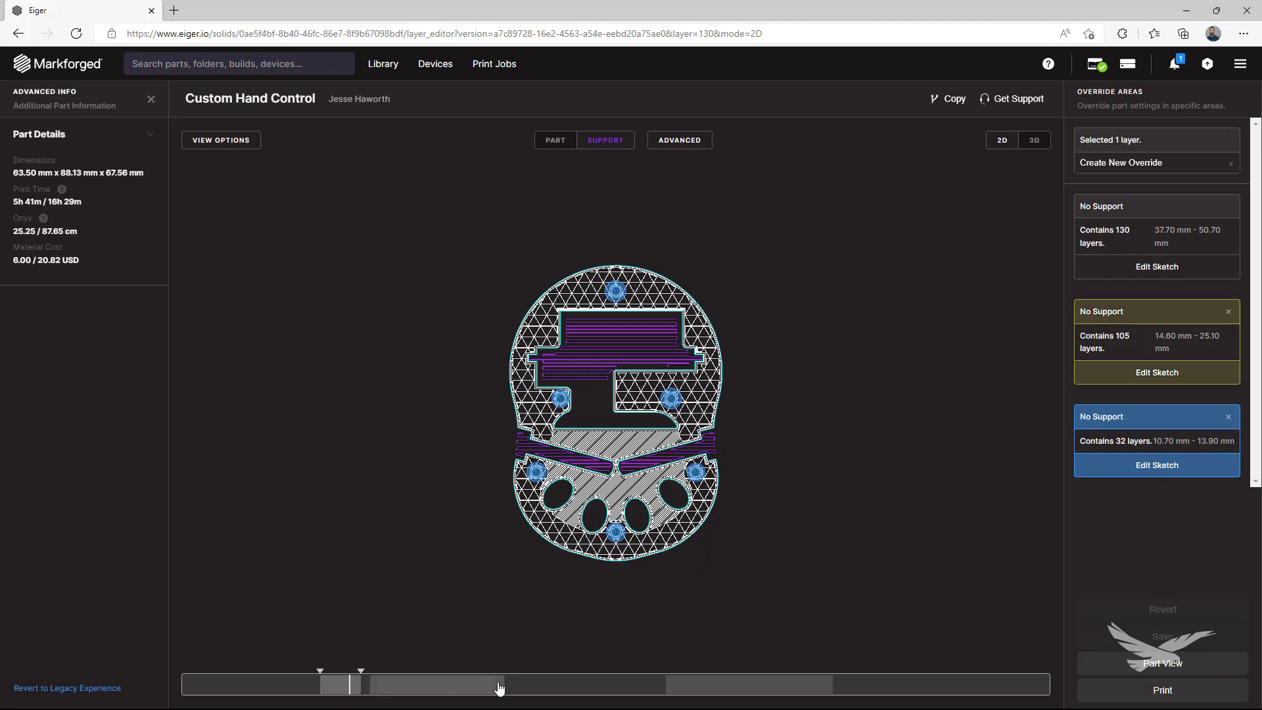
- Return to 3D and go to Print to open the T-RexSkull_Skull 50 Microns part
{"action": "scroll", "coordinate": [692, 533], "scroll_direction": "up", "scroll_amount": 5}
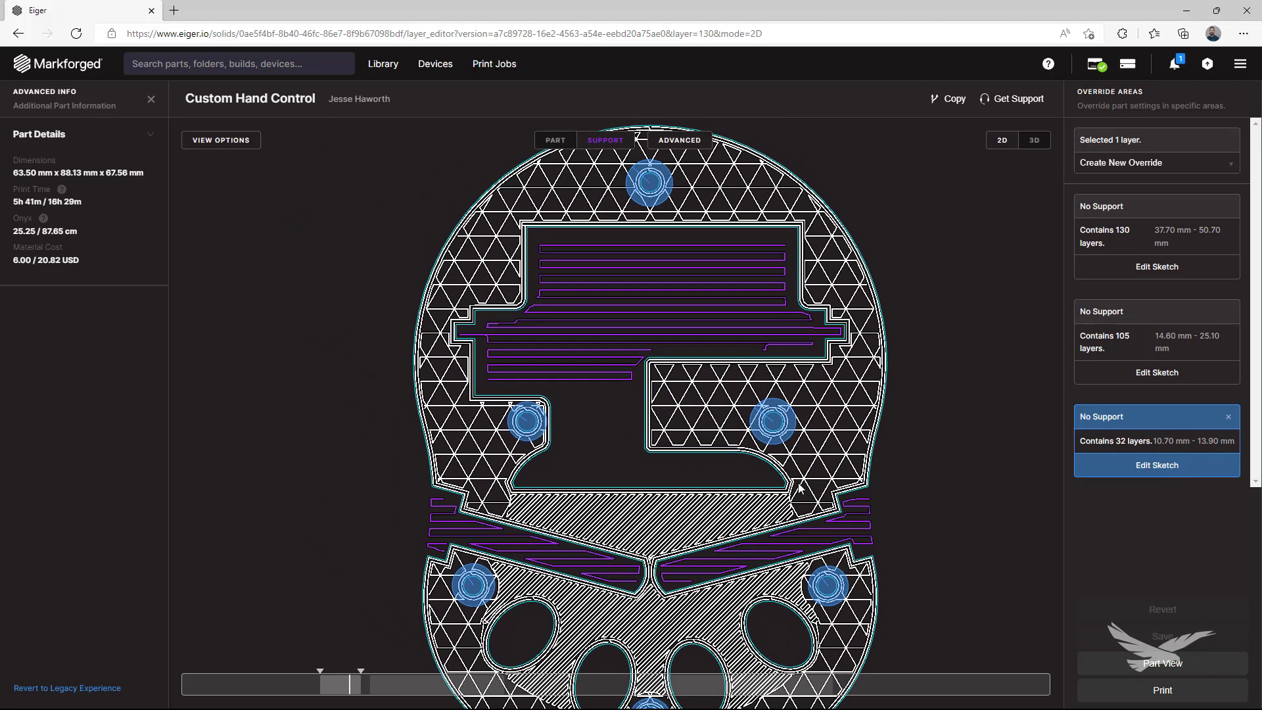
{"action": "left_click", "coordinate": [1034, 140]}
{"action": "left_click", "coordinate": [1158, 691]}
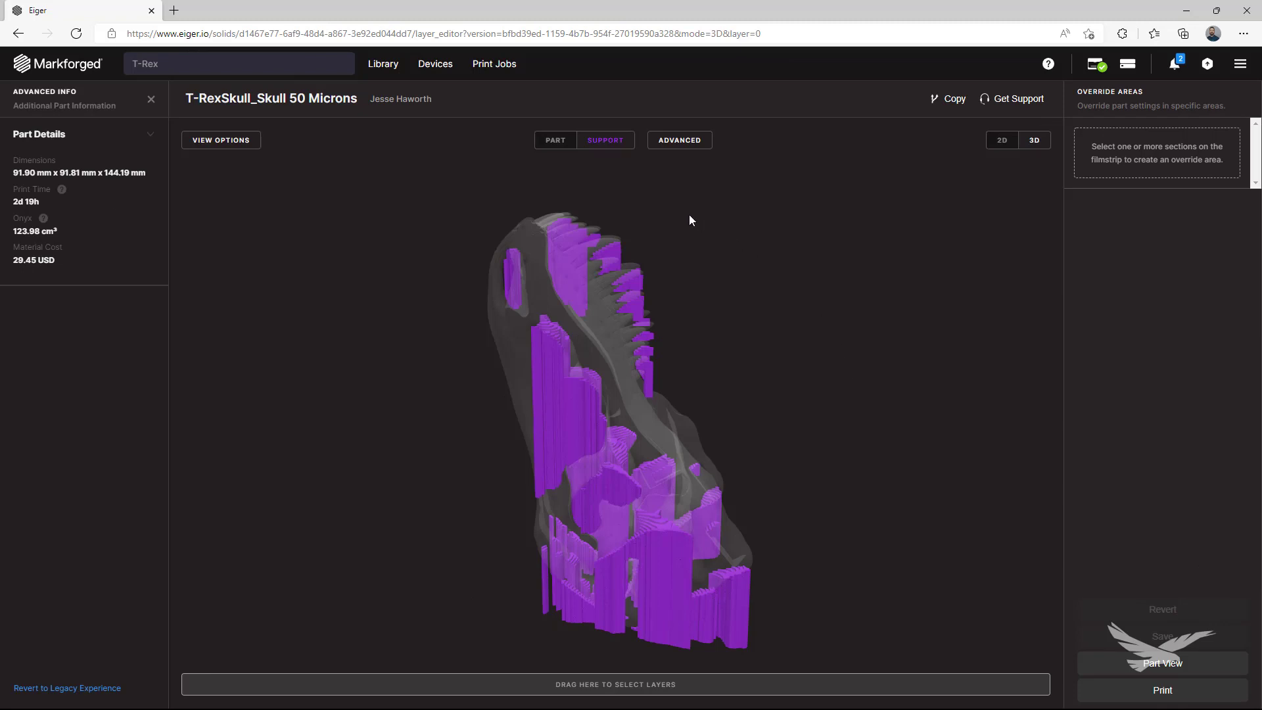
- Inspect the skull solid over its supports, checking layer 117 in the 2D view
{"action": "left_click", "coordinate": [567, 146]}
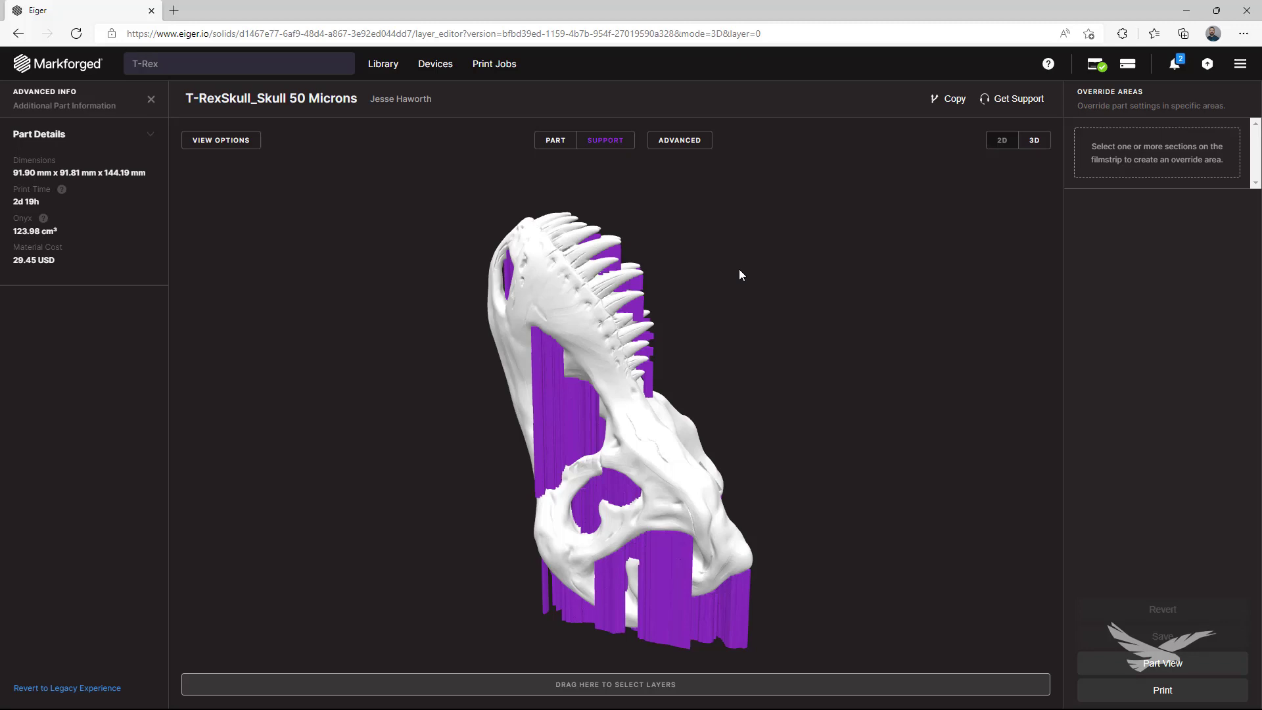
{"action": "left_click", "coordinate": [993, 144]}
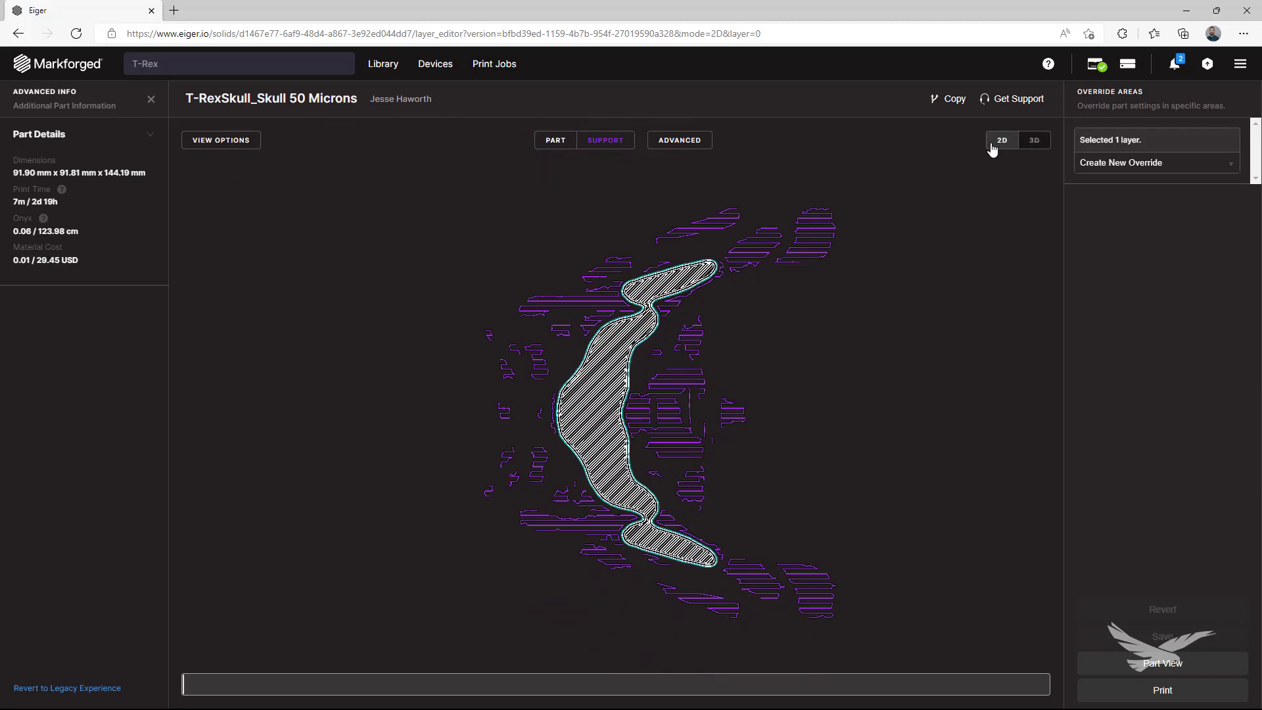
{"action": "left_click_drag", "start_coordinate": [195, 685], "coordinate": [701, 694]}
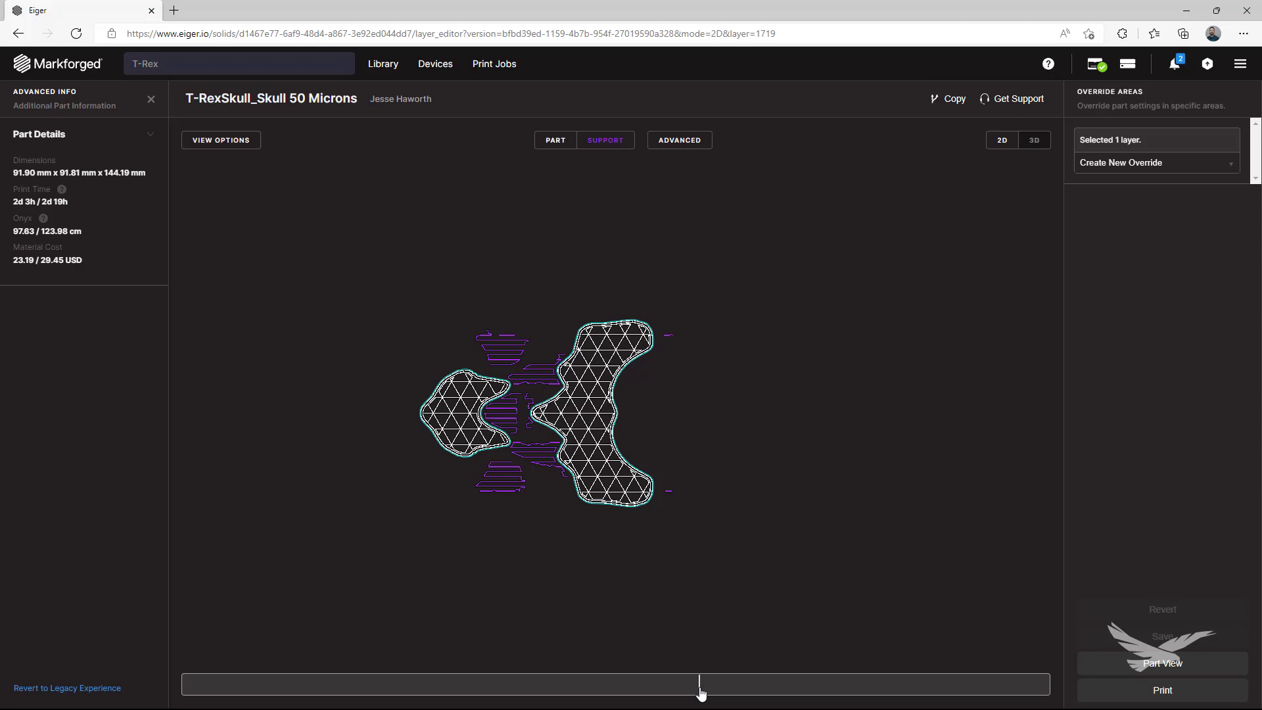
{"action": "left_click", "coordinate": [1037, 146]}
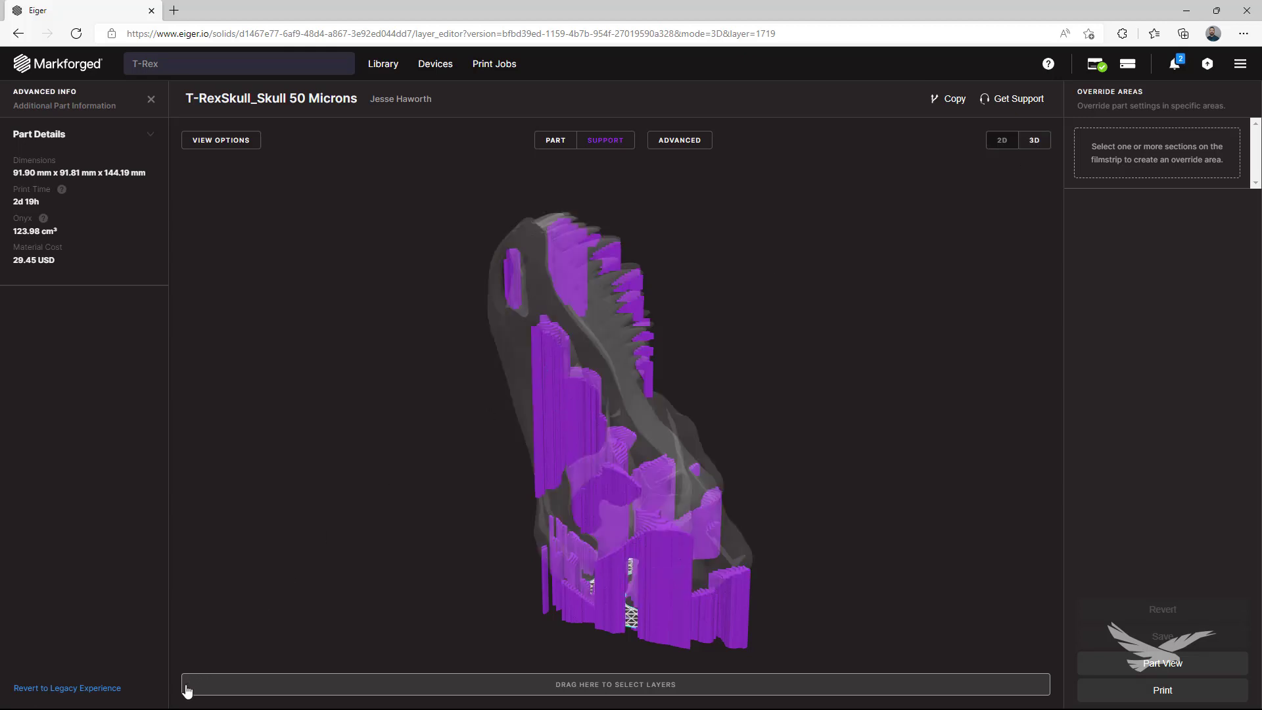
- Select all 2882 skull layers and make them a No Support override
{"action": "left_click_drag", "start_coordinate": [186, 687], "coordinate": [1060, 691]}
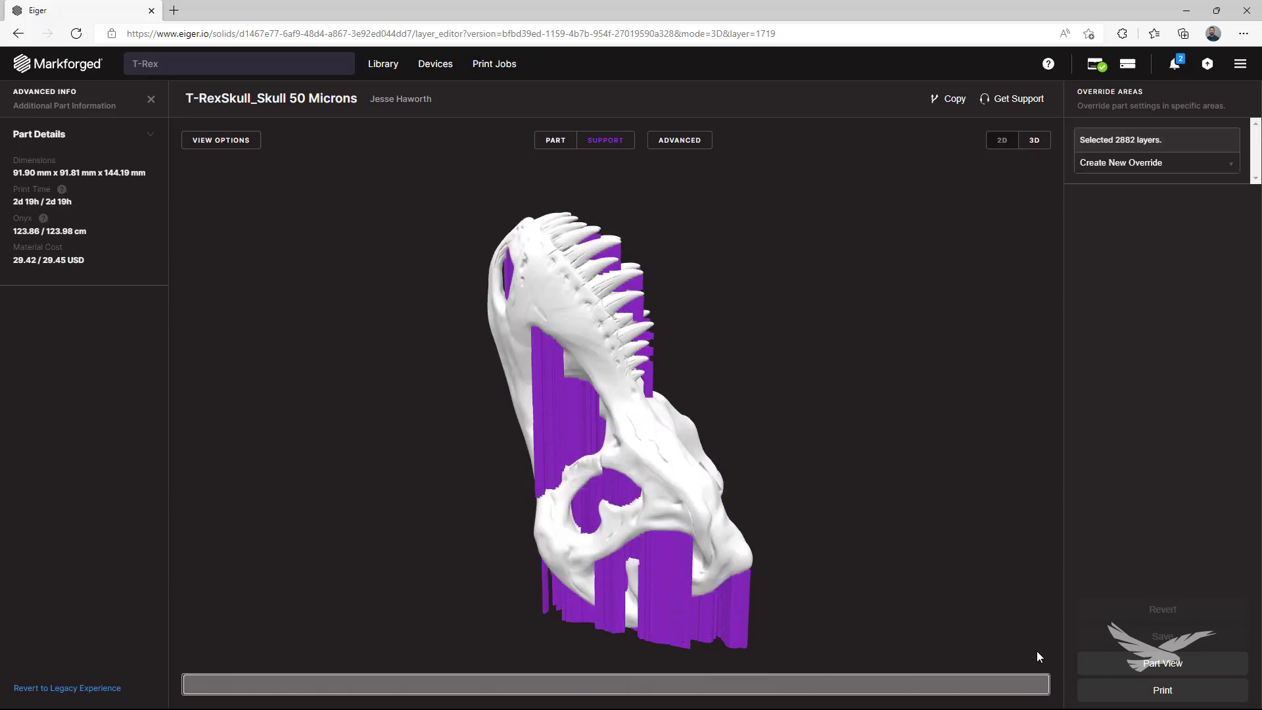
{"action": "left_click", "coordinate": [1160, 176]}
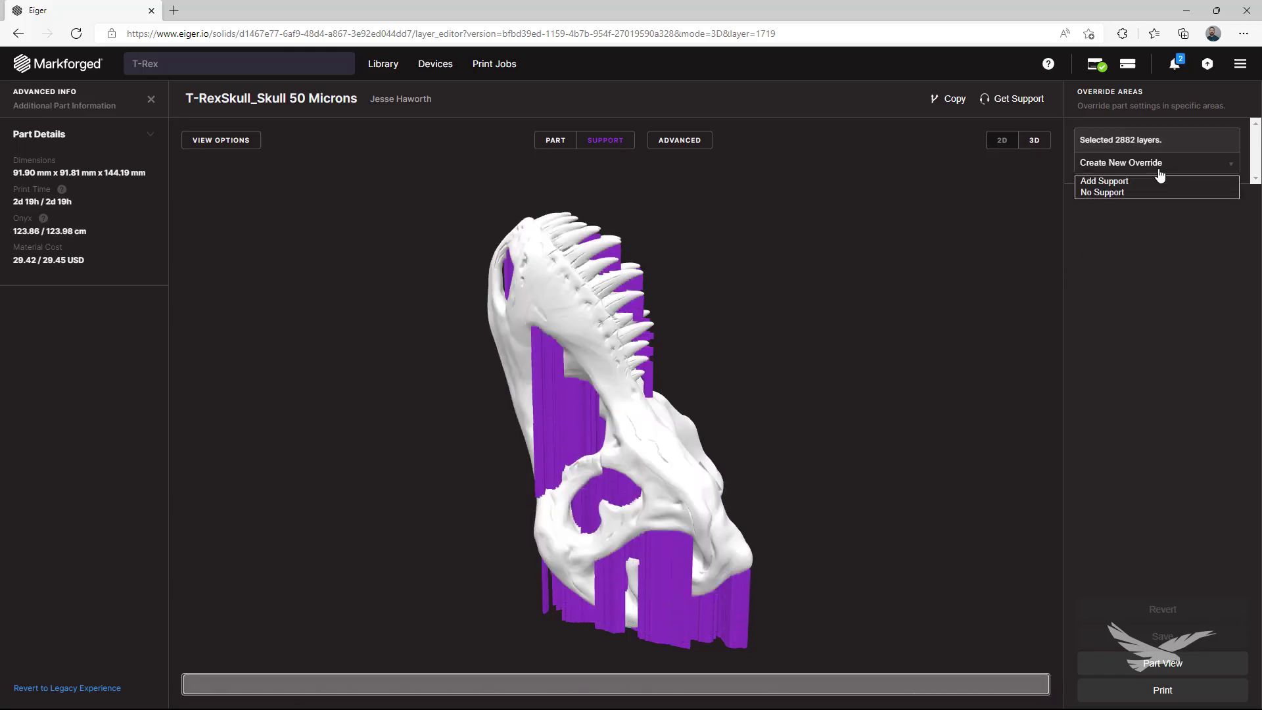
{"action": "left_click", "coordinate": [1113, 196]}
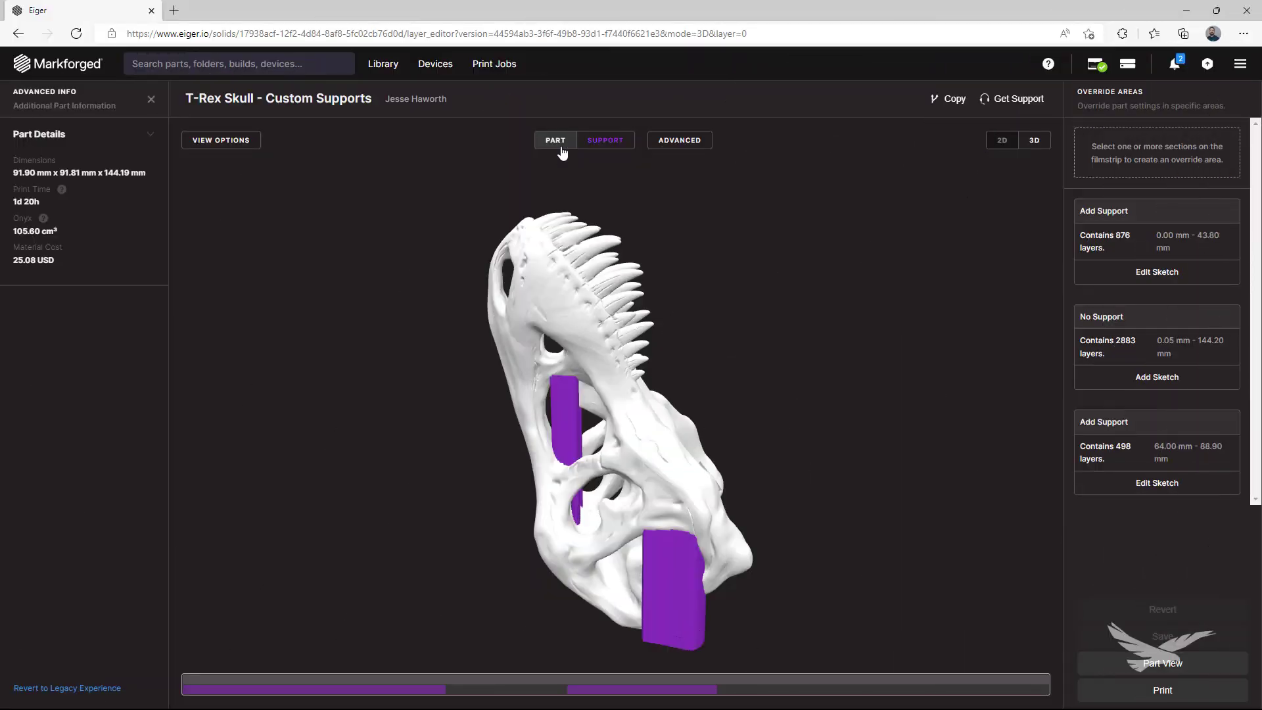
- Show the skull translucent, orbit it, and inspect the 64.00–88.90 mm Add Support area
{"action": "left_click", "coordinate": [561, 146]}
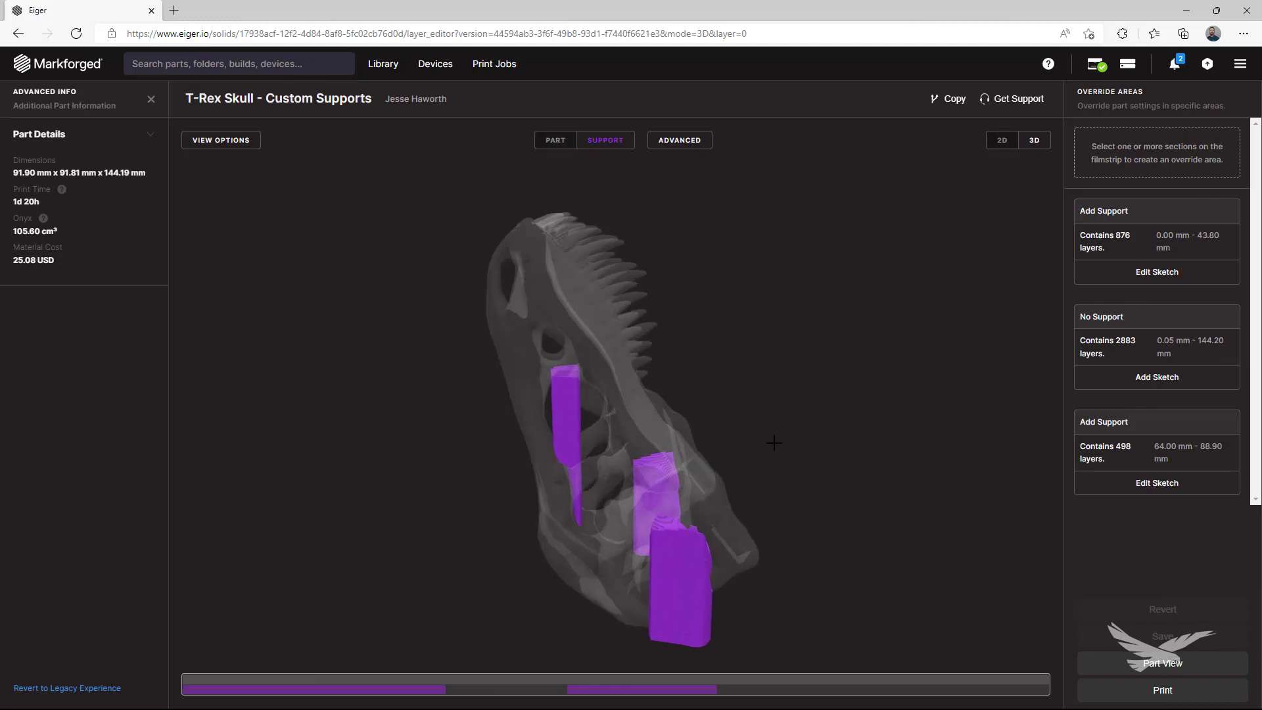
{"action": "left_click_drag", "start_coordinate": [776, 444], "coordinate": [955, 482]}
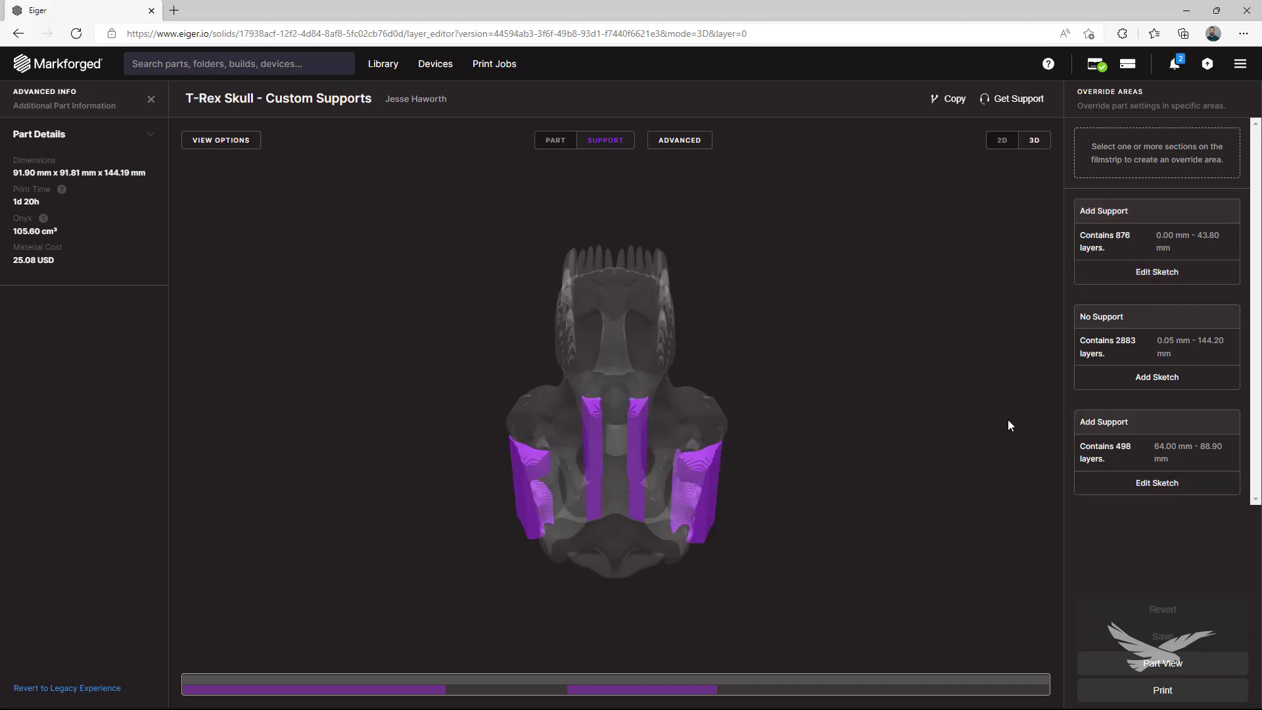
{"action": "left_click_drag", "start_coordinate": [1005, 420], "coordinate": [829, 355]}
{"action": "left_click", "coordinate": [1089, 429]}
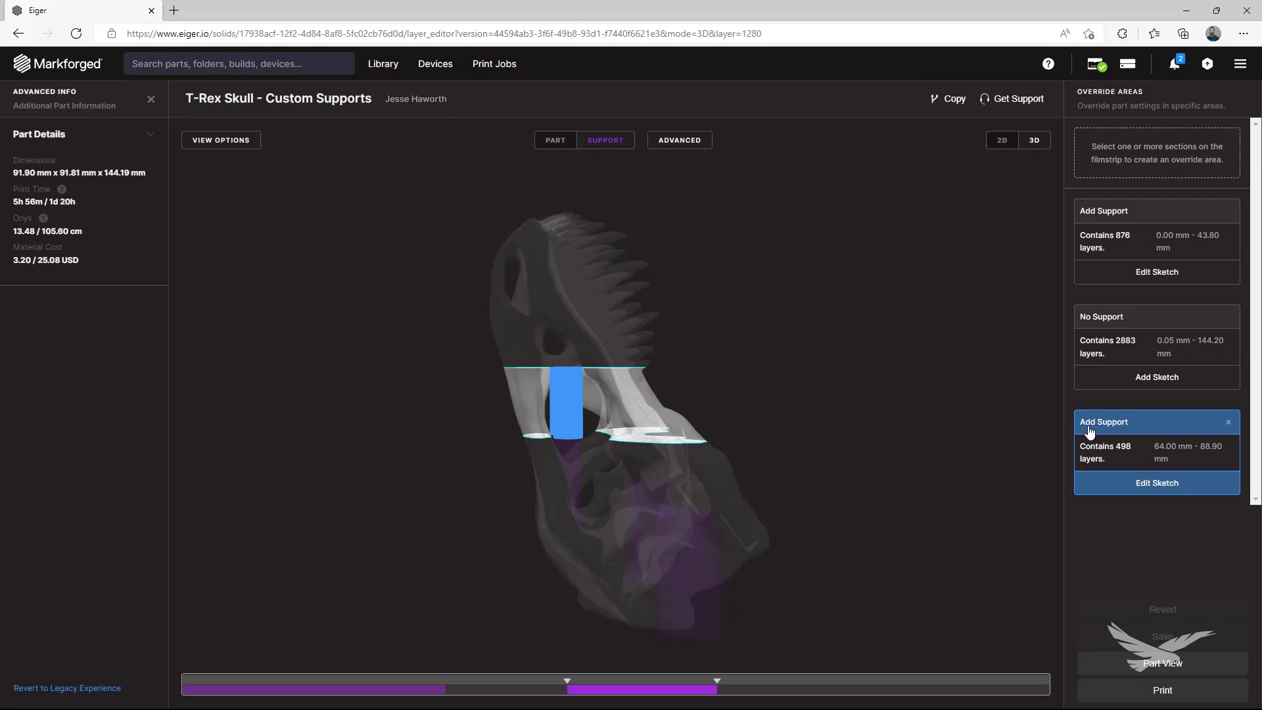
{"action": "left_click", "coordinate": [1039, 426]}
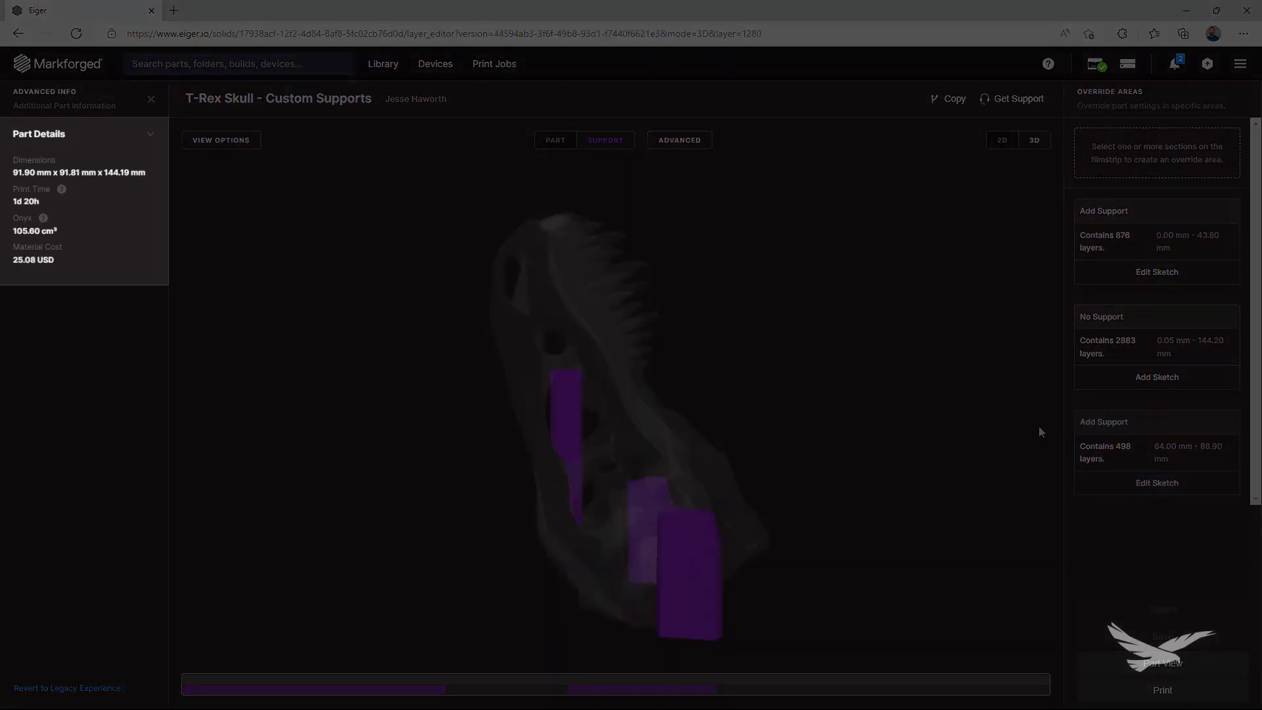